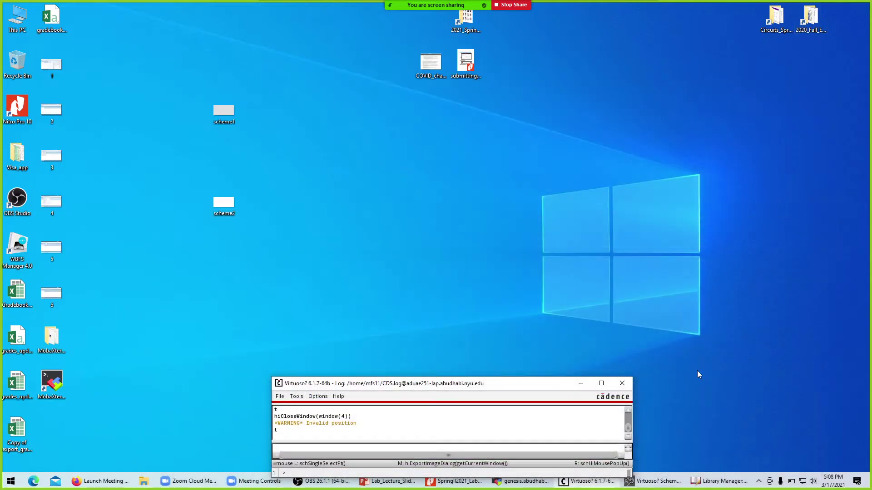
In Library Manager, fill in a new cell view: cell lab1circuit2, type schematic, library TEST_CLASS.
{"action": "left_click", "coordinate": [720, 481]}
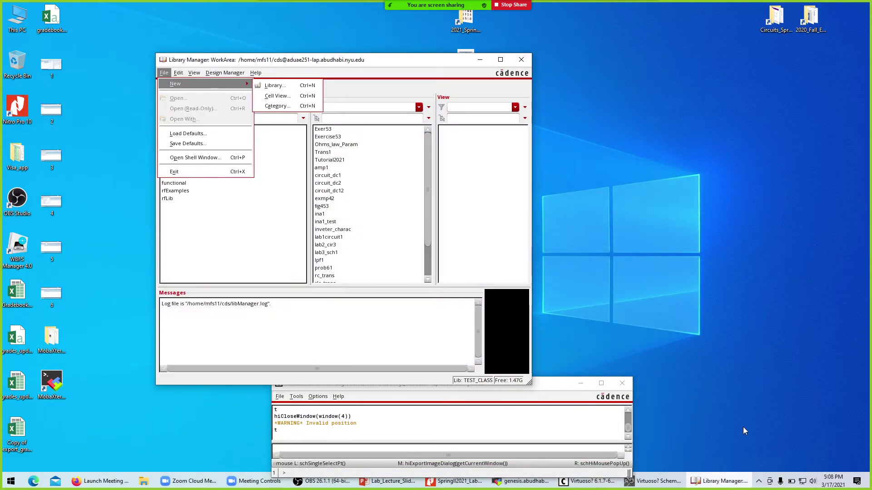
{"action": "left_click", "coordinate": [214, 210]}
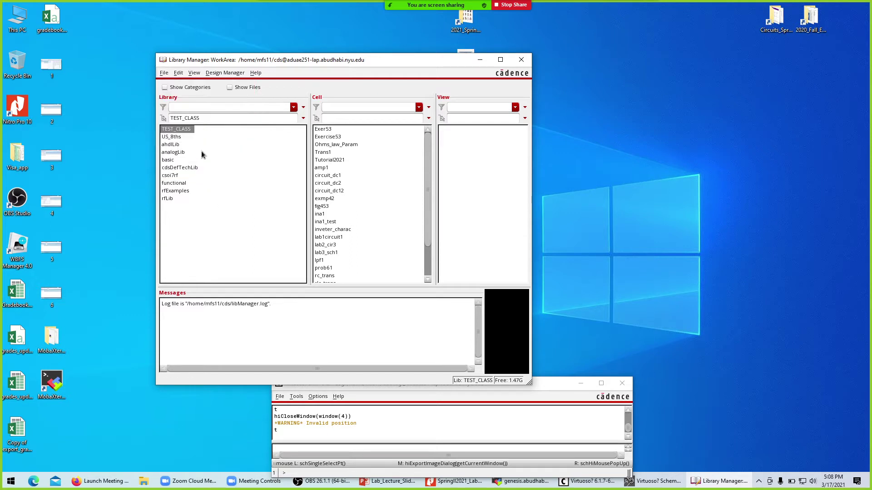
{"action": "left_click", "coordinate": [164, 73]}
{"action": "mouse_move", "coordinate": [171, 87]}
{"action": "left_click", "coordinate": [277, 95]}
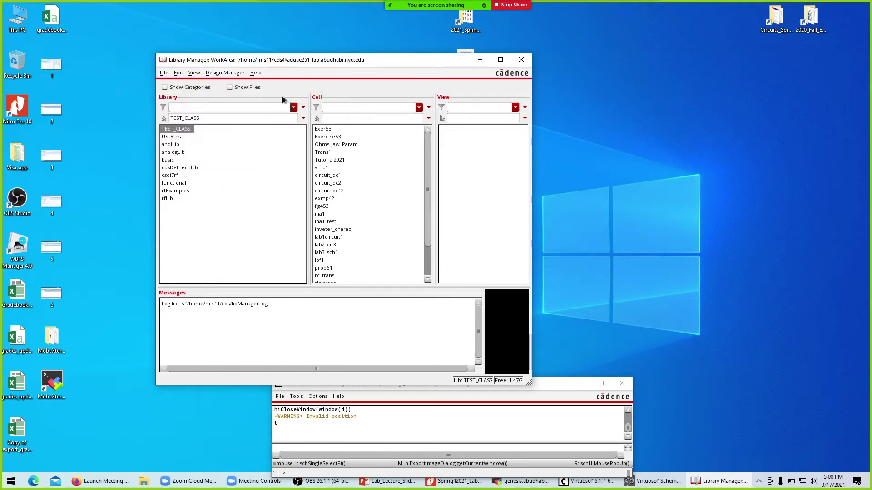
{"action": "left_click", "coordinate": [289, 96]}
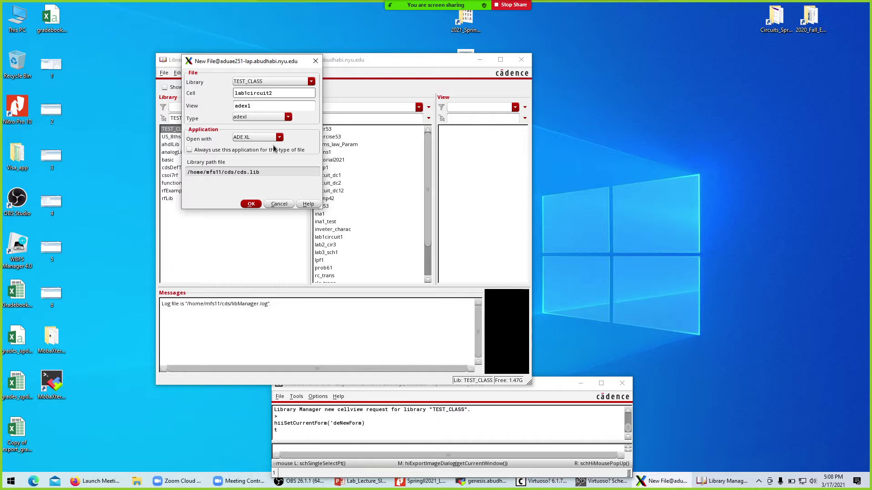
{"action": "left_click", "coordinate": [267, 118]}
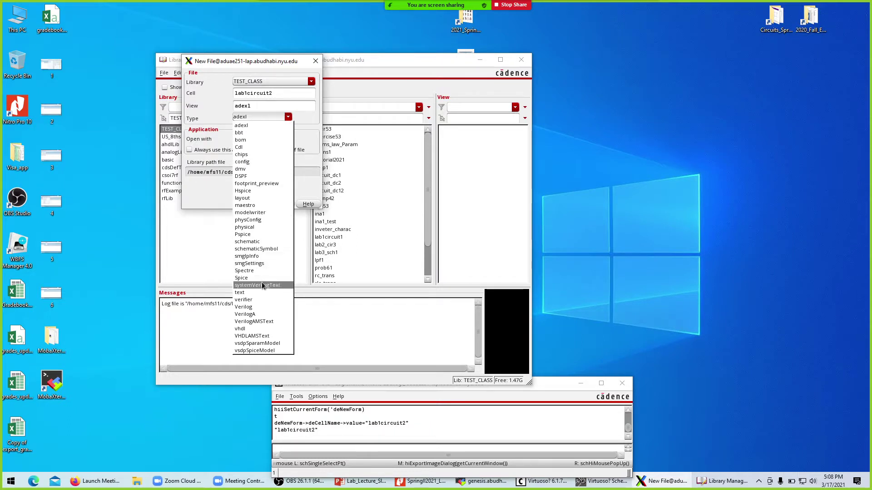
{"action": "left_click", "coordinate": [254, 242]}
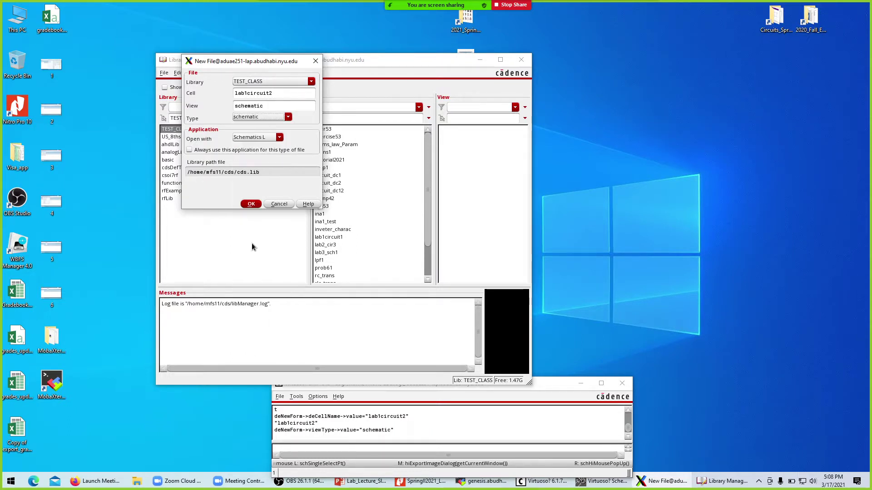
Confirm the lab1circuit2 schematic and maximize its Schematic Editor window.
{"action": "left_click", "coordinate": [252, 205]}
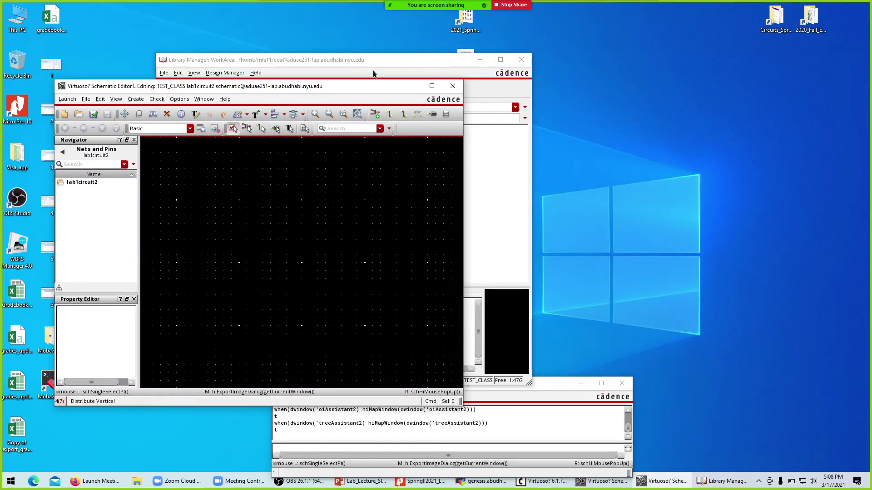
{"action": "left_click_drag", "start_coordinate": [224, 91], "coordinate": [435, 96]}
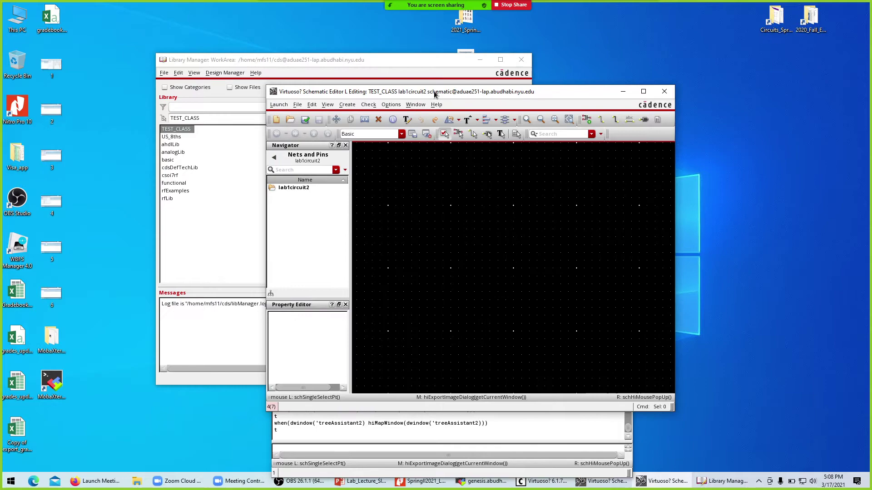
{"action": "double_click", "coordinate": [435, 94]}
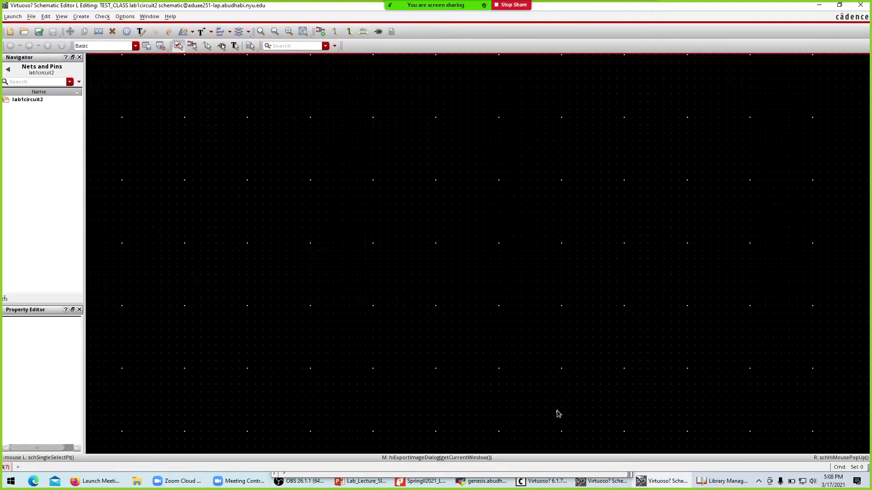
{"action": "left_click", "coordinate": [357, 483]}
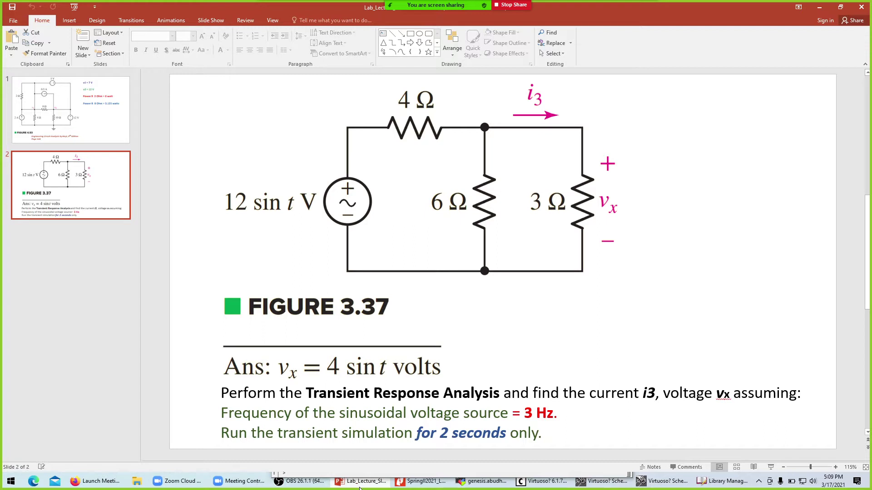
{"action": "left_click", "coordinate": [359, 483]}
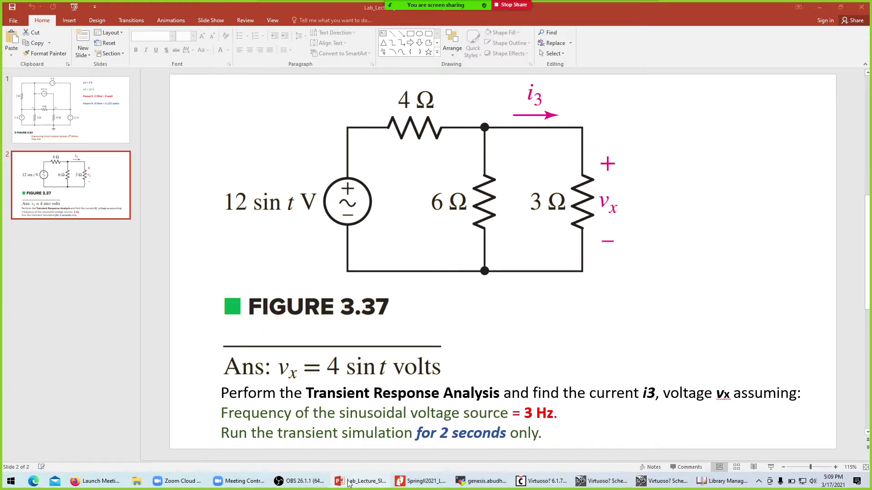
{"action": "left_click", "coordinate": [360, 485]}
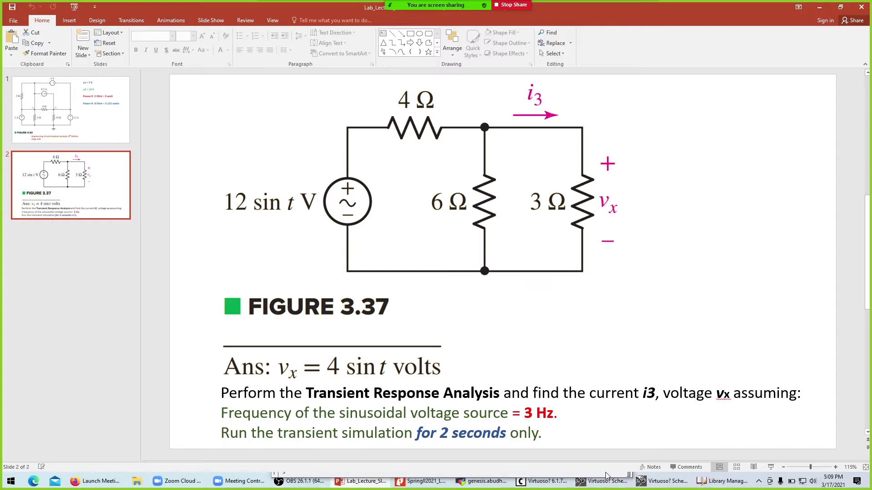
Choose the analogLib res resistor symbol as the instance to add.
{"action": "left_click", "coordinate": [665, 485]}
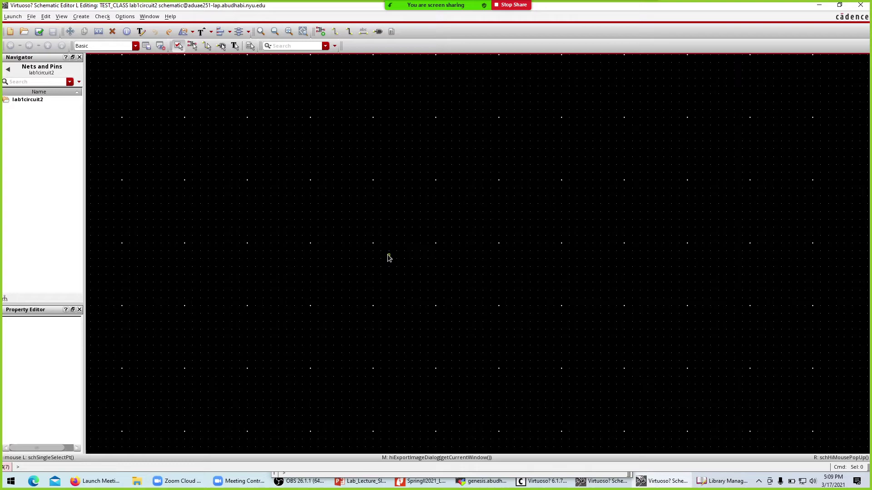
{"action": "key", "text": "i"}
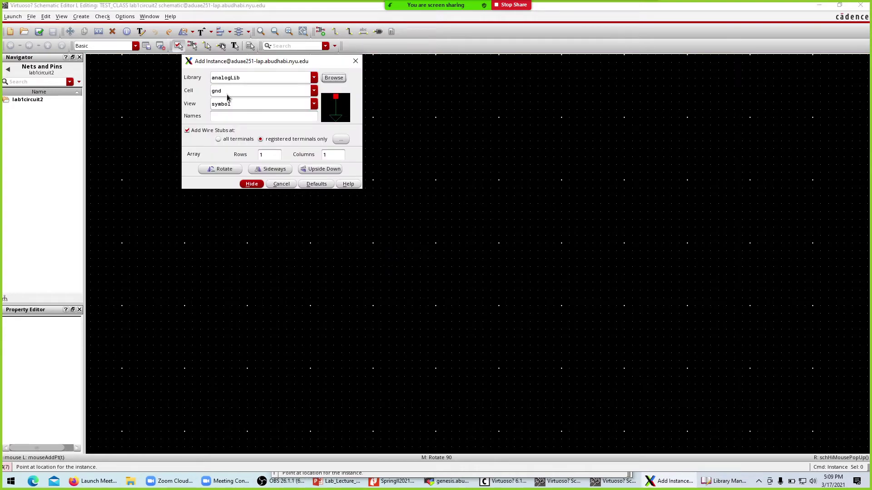
{"action": "left_click", "coordinate": [334, 78]}
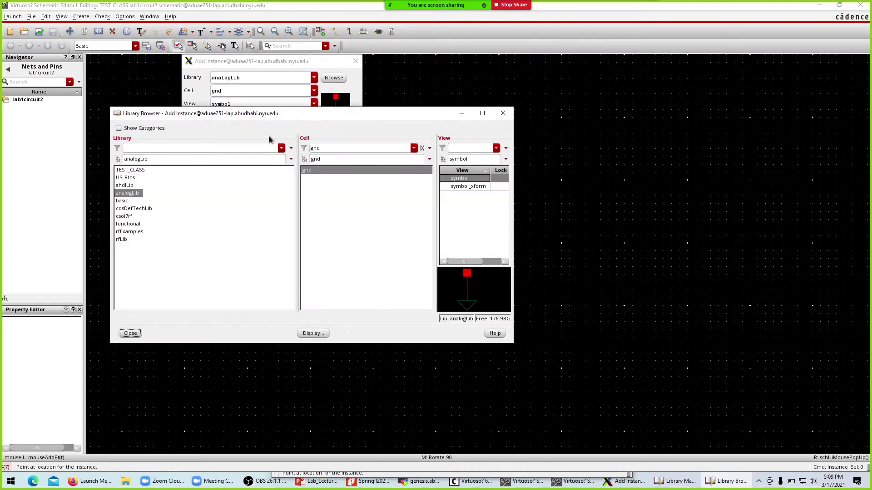
{"action": "left_click", "coordinate": [332, 148]}
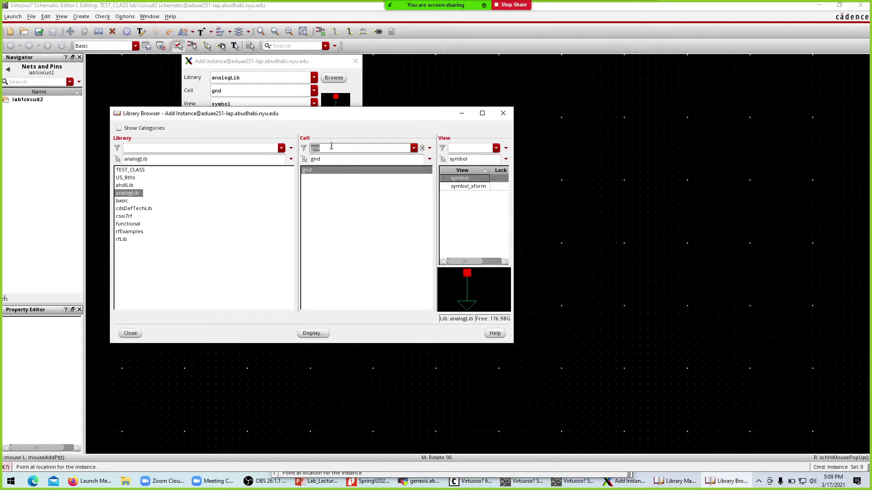
{"action": "type", "text": "res"}
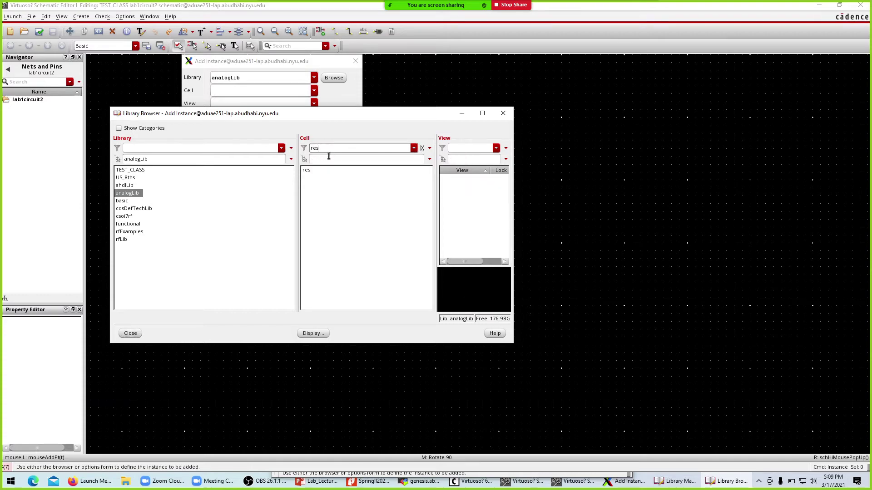
{"action": "left_click", "coordinate": [320, 170]}
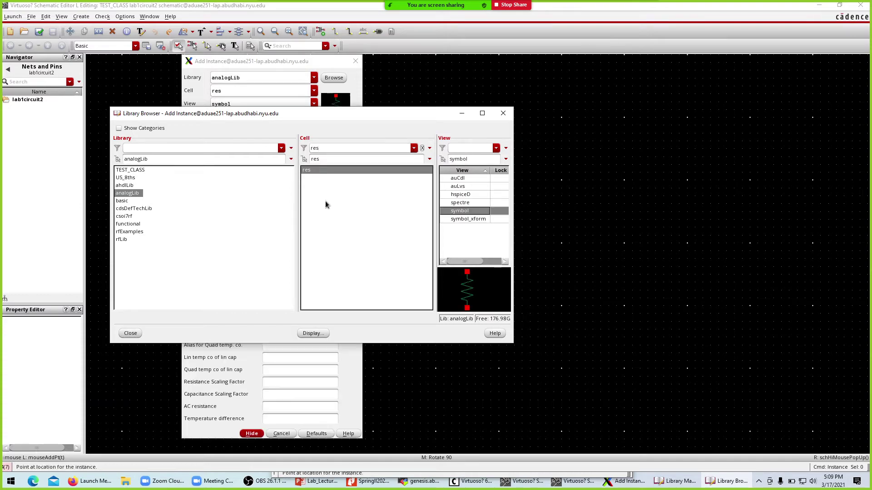
{"action": "left_click", "coordinate": [130, 334]}
{"action": "left_click", "coordinate": [251, 434]}
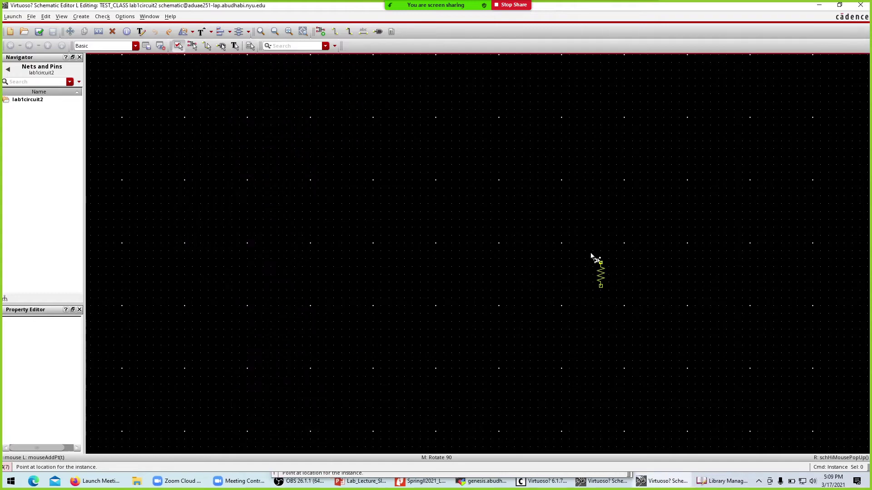
Place two vertical resistors side by side and a rotated horizontal one above them.
{"action": "left_click", "coordinate": [539, 245]}
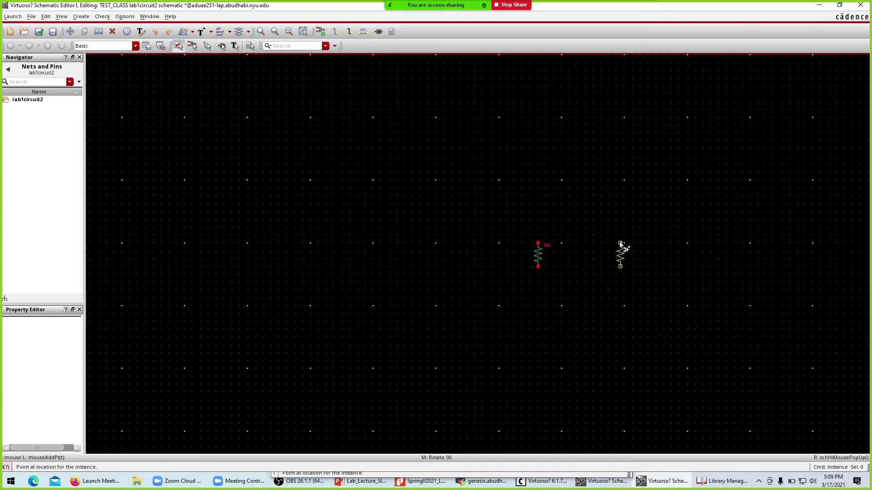
{"action": "left_click", "coordinate": [624, 245]}
{"action": "middle_click", "coordinate": [427, 169]}
{"action": "left_click", "coordinate": [460, 202]}
{"action": "key", "text": "Escape"}
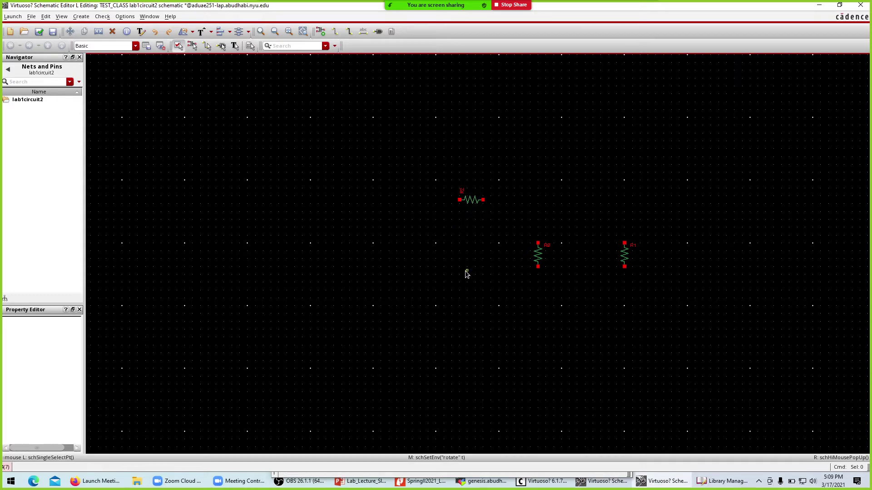
Filter the analogLib browser for gnd, close it, and minimize the log window.
{"action": "key", "text": "i"}
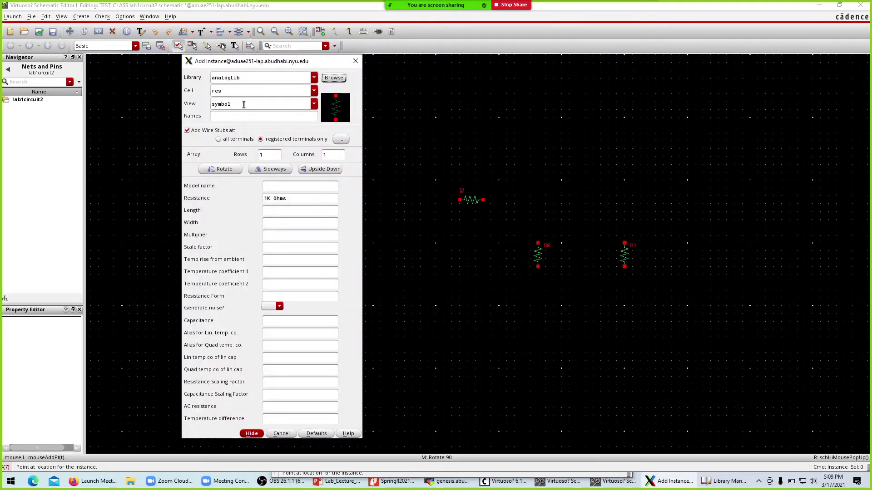
{"action": "left_click", "coordinate": [334, 78]}
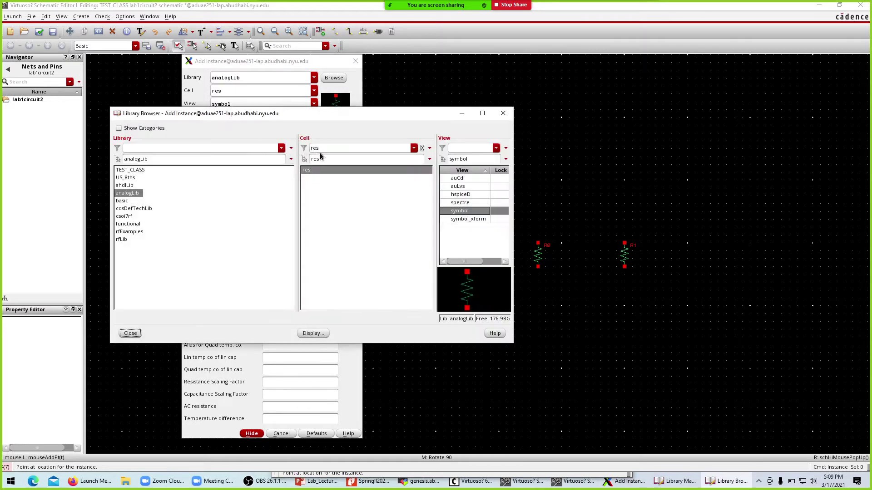
{"action": "double_click", "coordinate": [321, 149]}
{"action": "type", "text": "gn"}
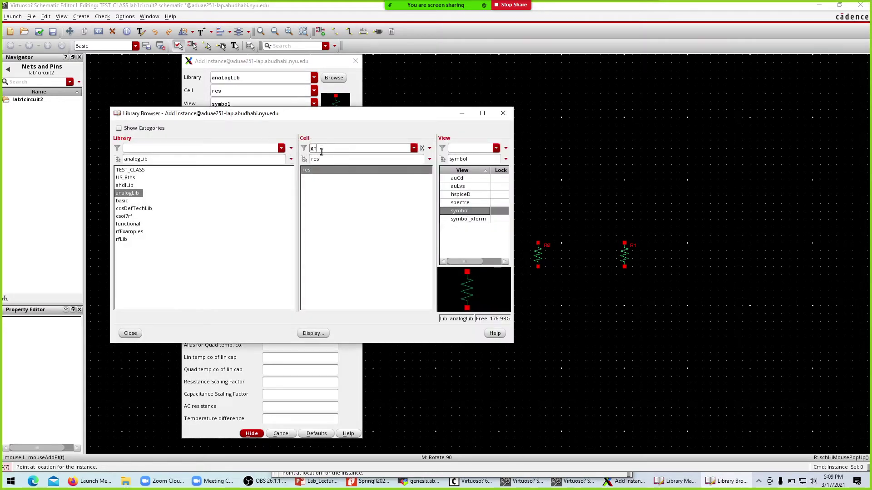
{"action": "type", "text": "d"}
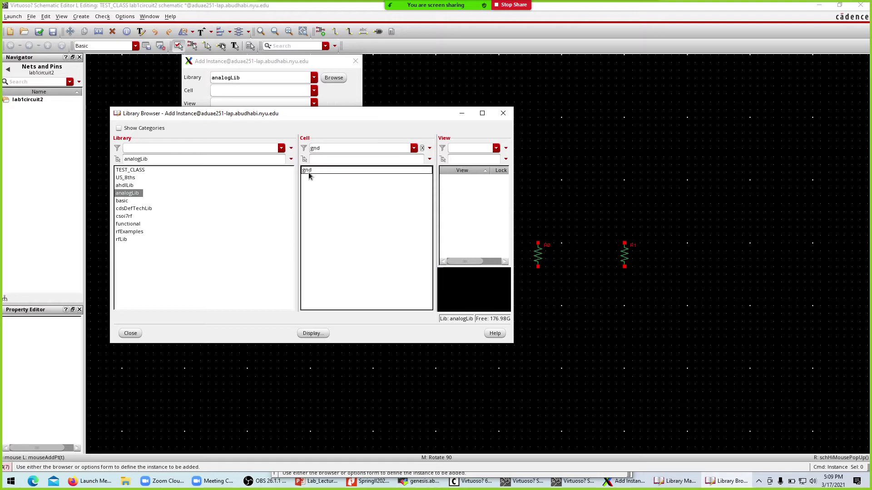
{"action": "left_click", "coordinate": [131, 333]}
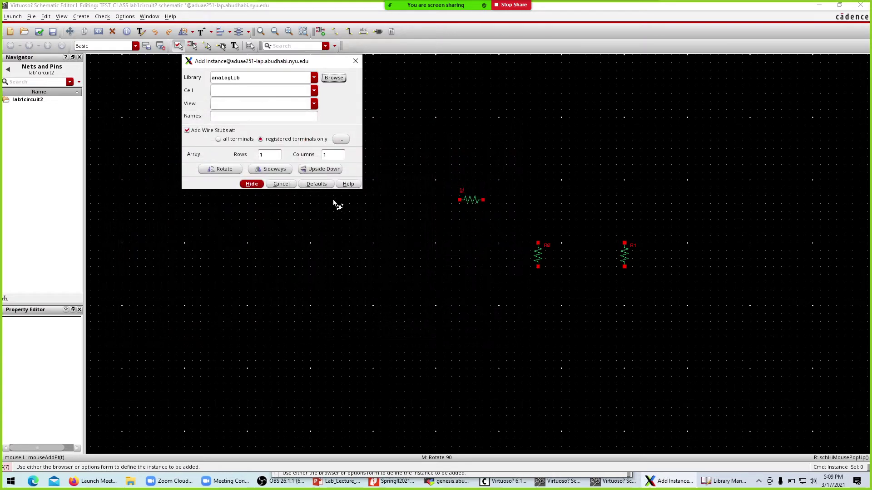
{"action": "left_click", "coordinate": [252, 184]}
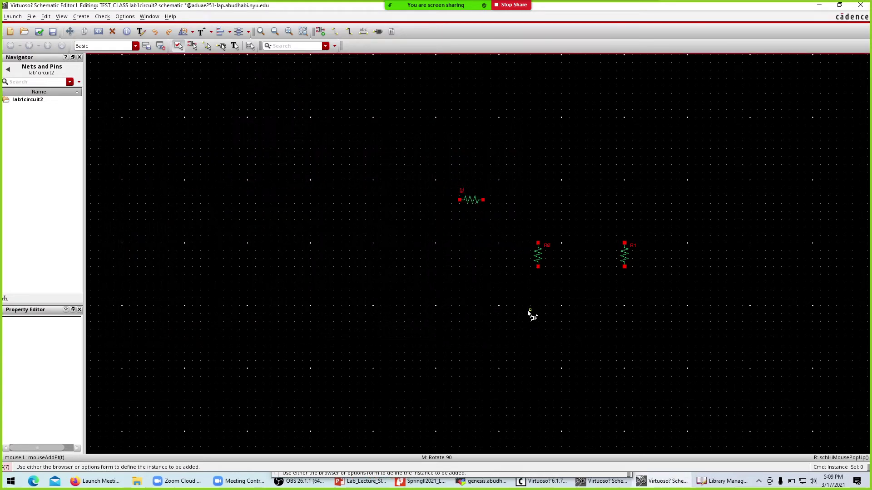
{"action": "right_click", "coordinate": [358, 239]}
{"action": "left_click", "coordinate": [513, 284]}
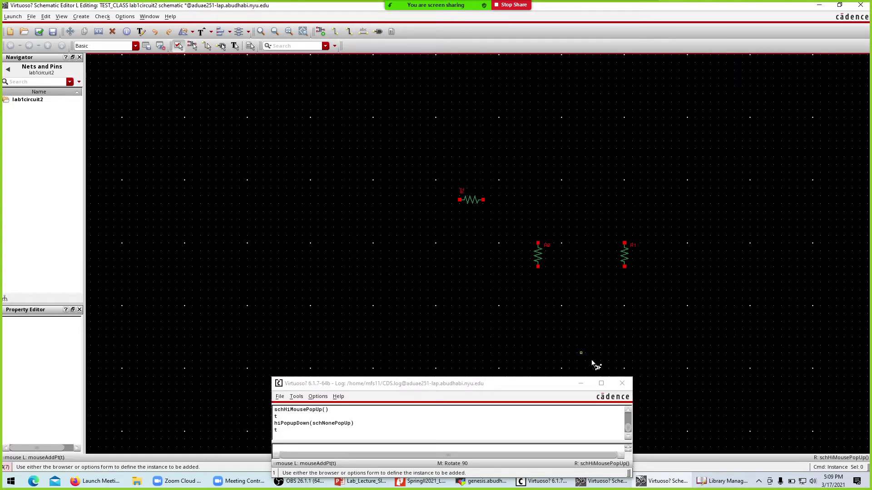
{"action": "left_click", "coordinate": [581, 383]}
Recall the instance form and load the analogLib gnd symbol for placement.
{"action": "key", "text": "F3"}
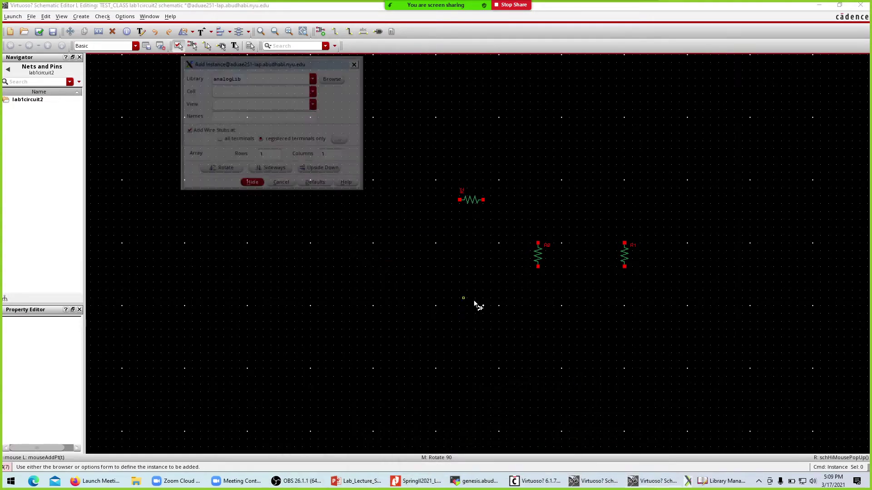
{"action": "left_click", "coordinate": [334, 78]}
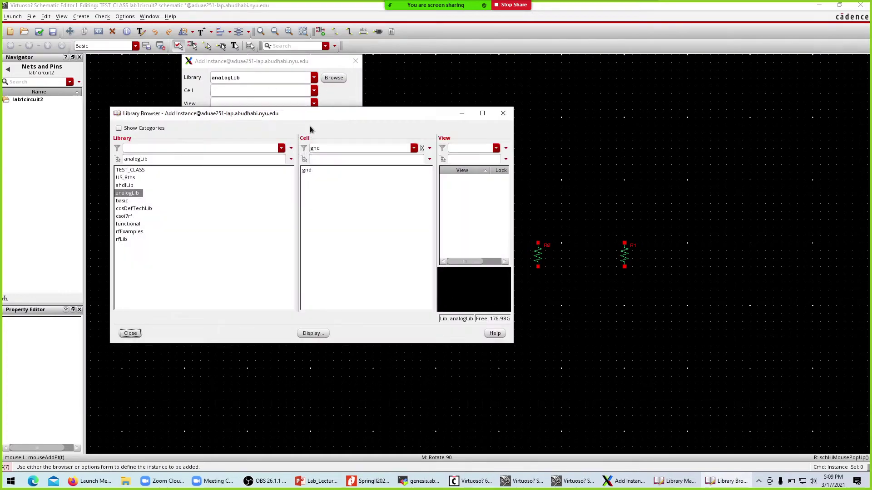
{"action": "left_click", "coordinate": [307, 170]}
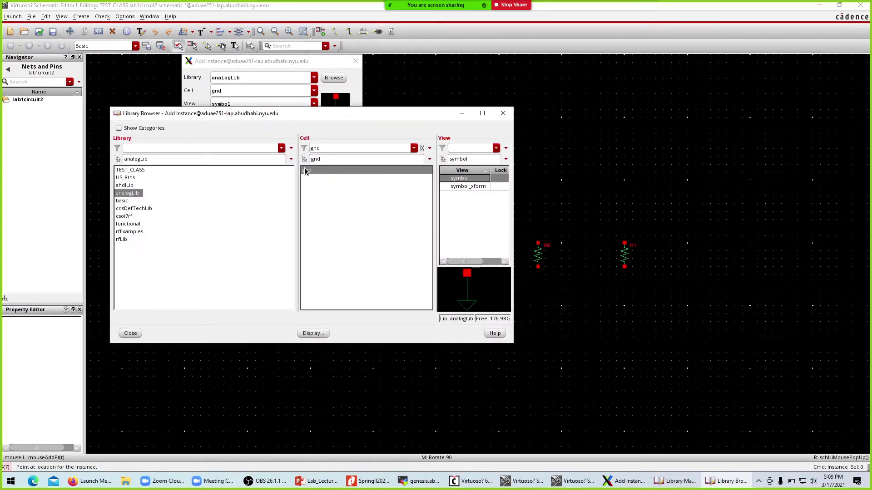
{"action": "left_click", "coordinate": [130, 333]}
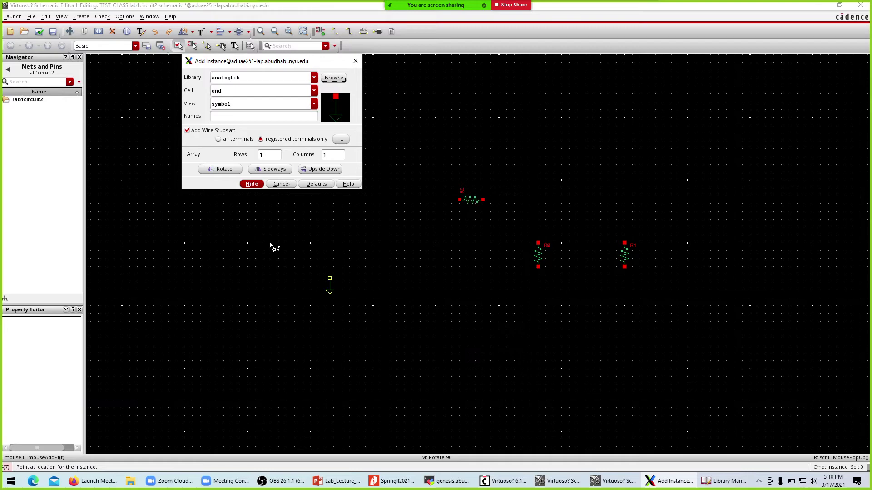
{"action": "left_click", "coordinate": [251, 184]}
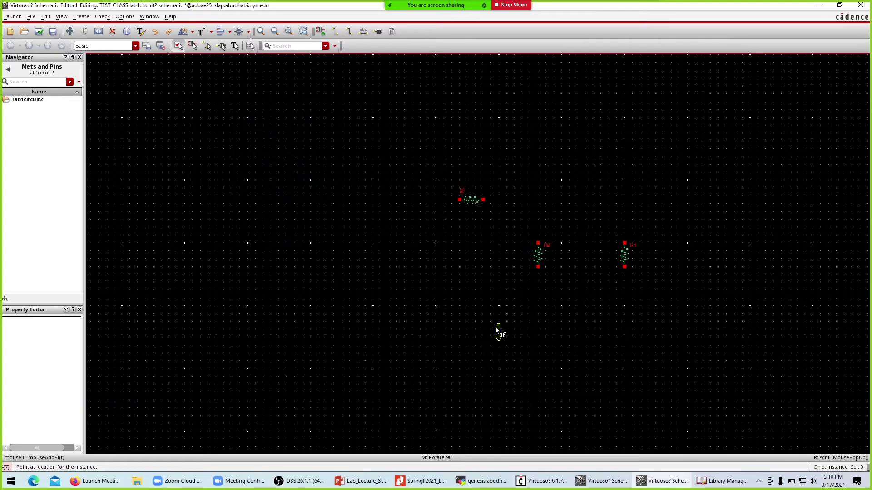
Drop the ground below the middle resistor and review the Figure 3.37 lecture slide.
{"action": "left_click", "coordinate": [539, 322]}
{"action": "key", "text": "alt+Tab"}
{"action": "key", "text": "alt+Tab"}
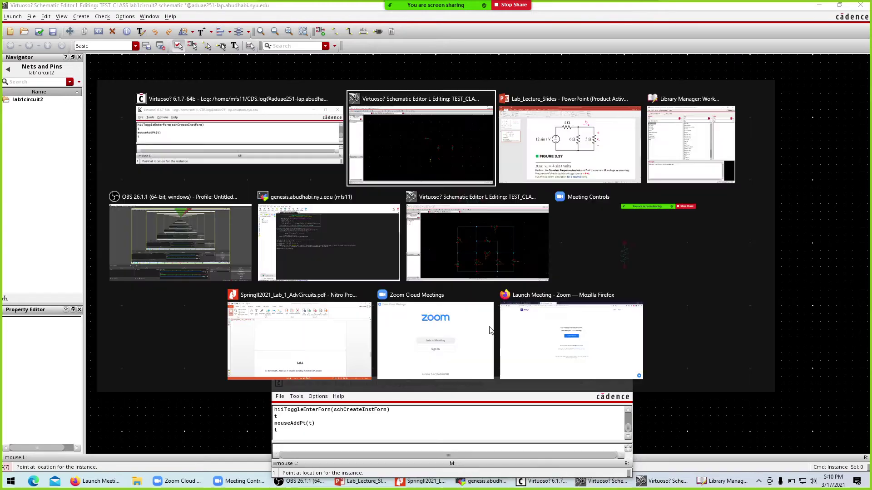
{"action": "key", "text": "alt+Tab"}
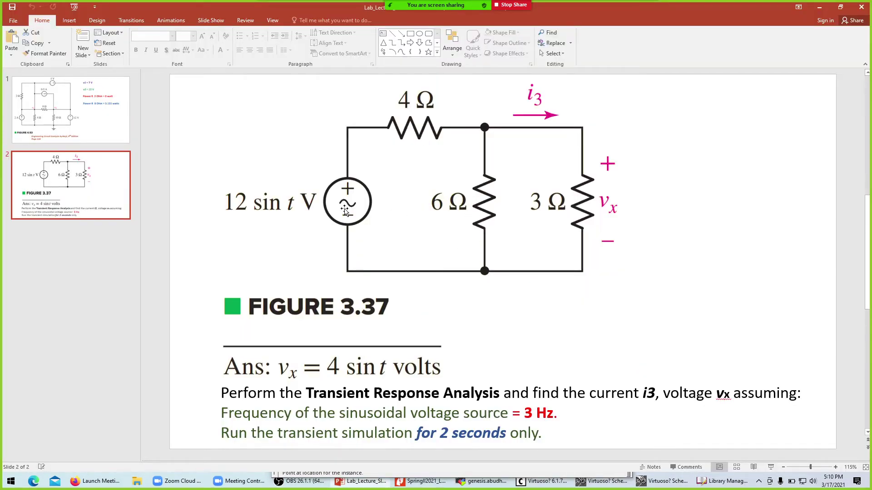
{"action": "key", "text": "alt+Tab"}
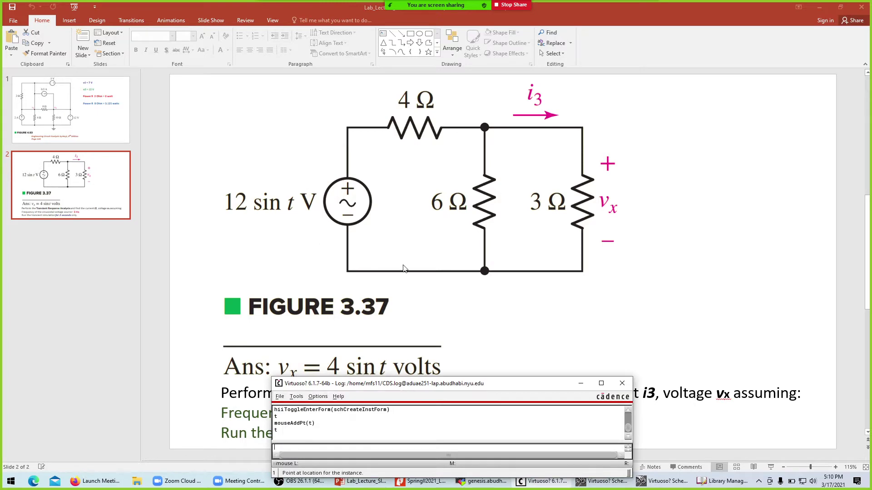
Load the analogLib vsin sinusoidal source as the next instance, left of the resistors.
{"action": "left_click", "coordinate": [649, 482]}
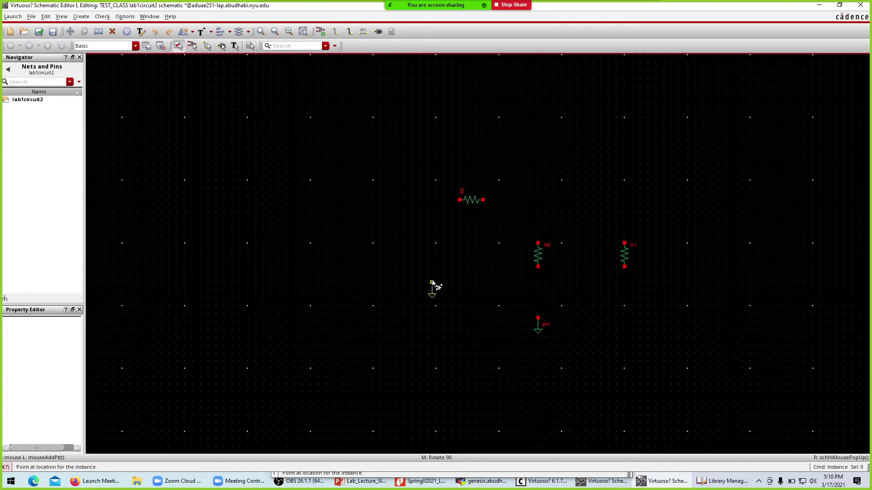
{"action": "key", "text": "Escape"}
{"action": "key", "text": "i"}
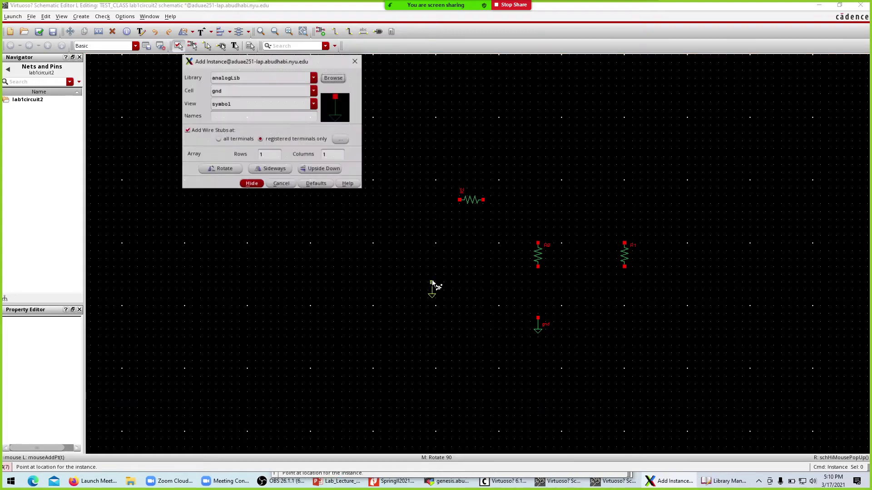
{"action": "left_click", "coordinate": [337, 83]}
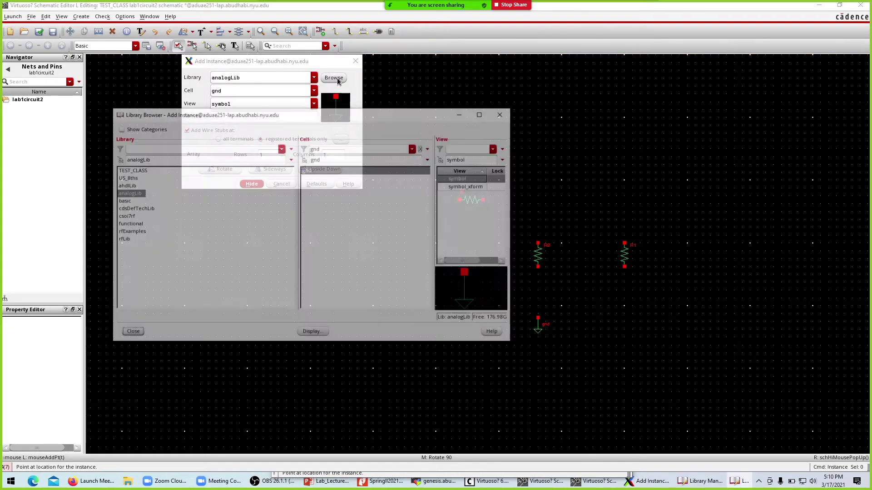
{"action": "double_click", "coordinate": [327, 148]}
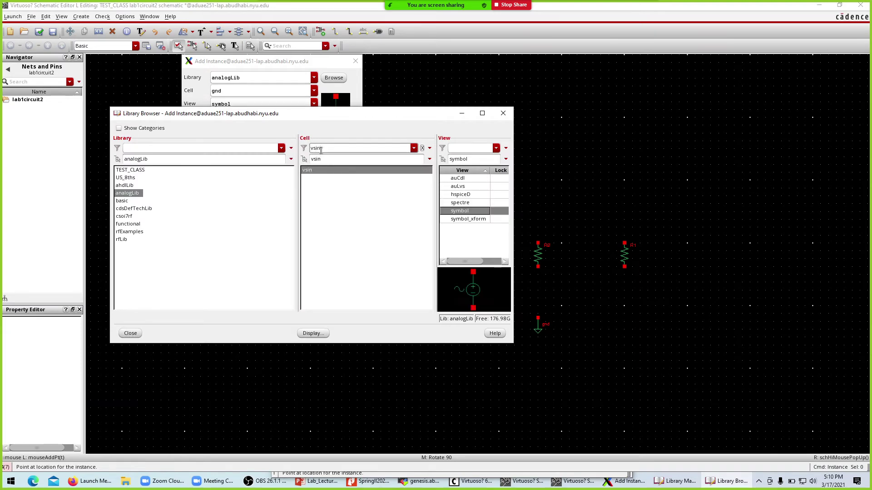
{"action": "left_click", "coordinate": [311, 176]}
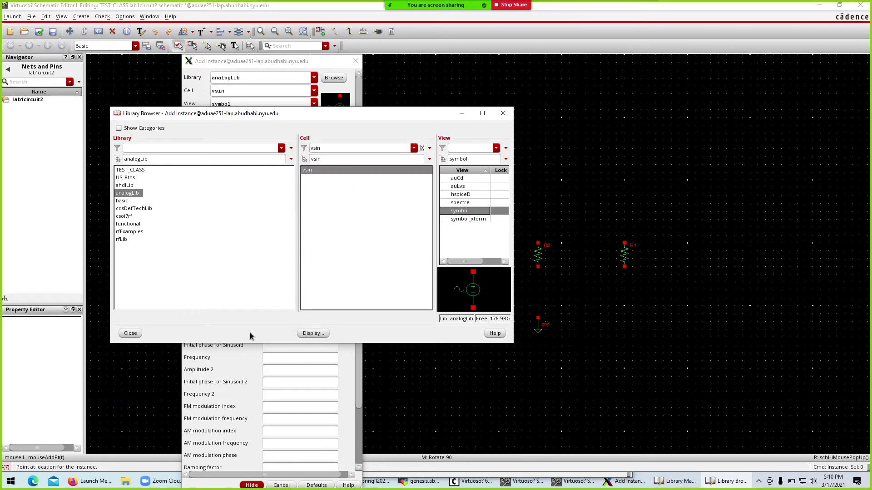
{"action": "left_click", "coordinate": [131, 333]}
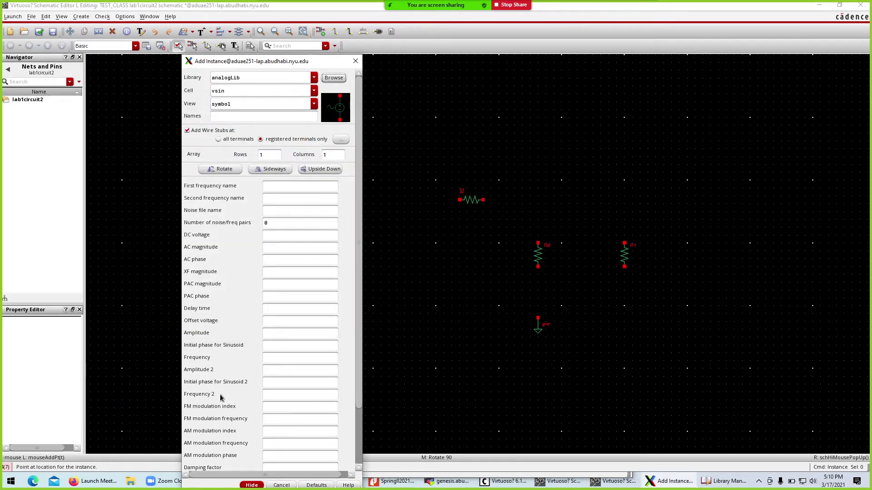
{"action": "left_click", "coordinate": [252, 485]}
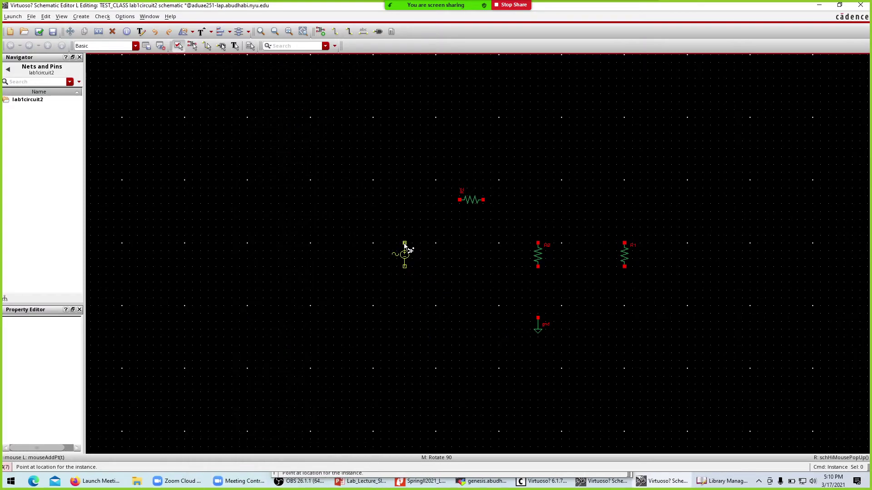
Wire the source's top to the top resistor, then to both vertical resistors' tops.
{"action": "key", "text": "Escape"}
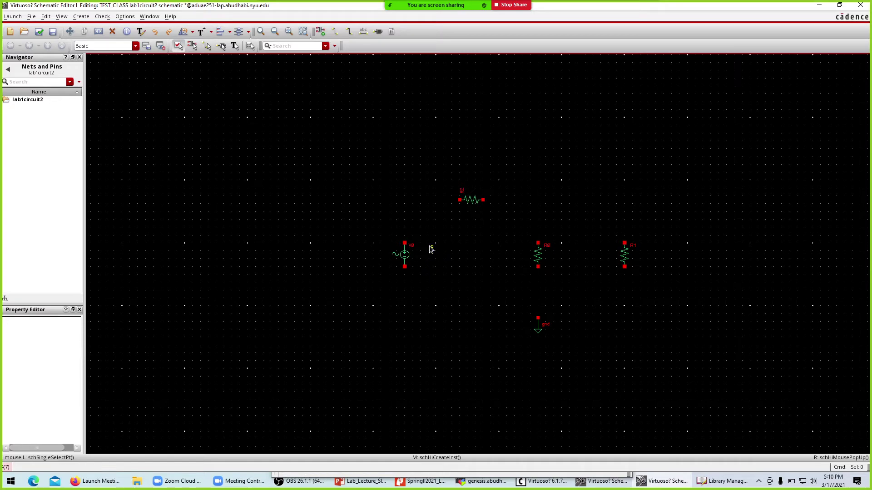
{"action": "key", "text": "w"}
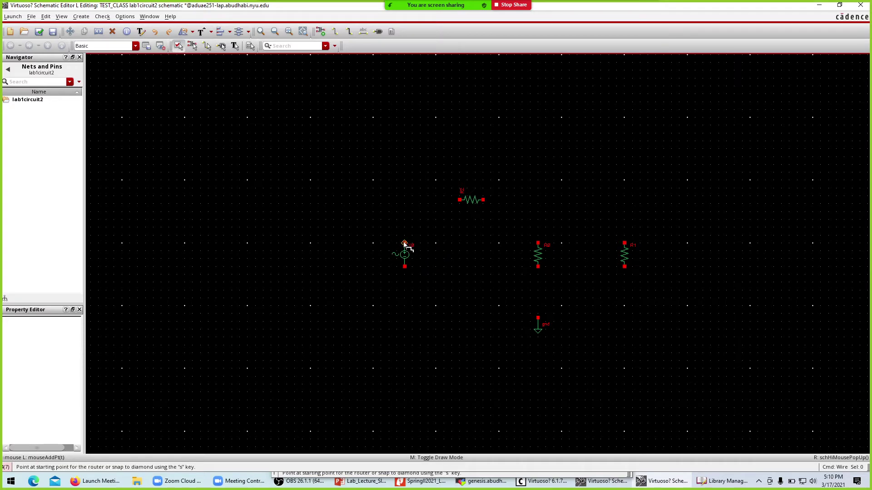
{"action": "left_click", "coordinate": [405, 245]}
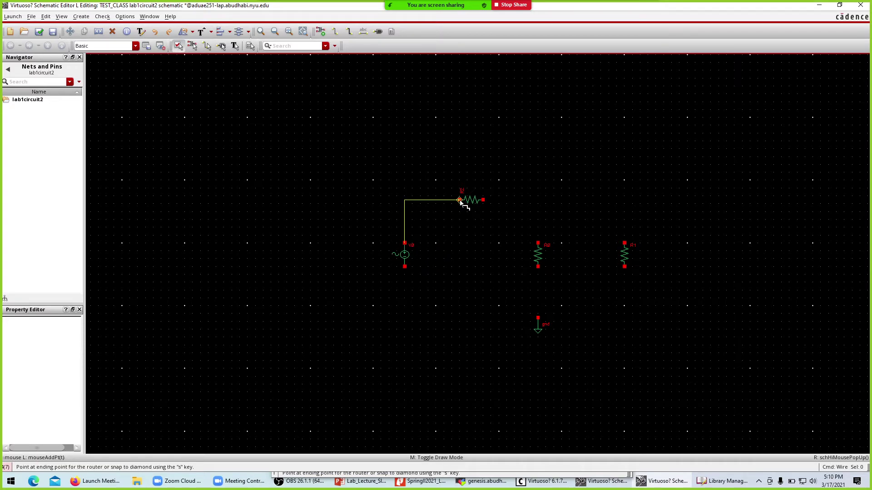
{"action": "left_click", "coordinate": [460, 200]}
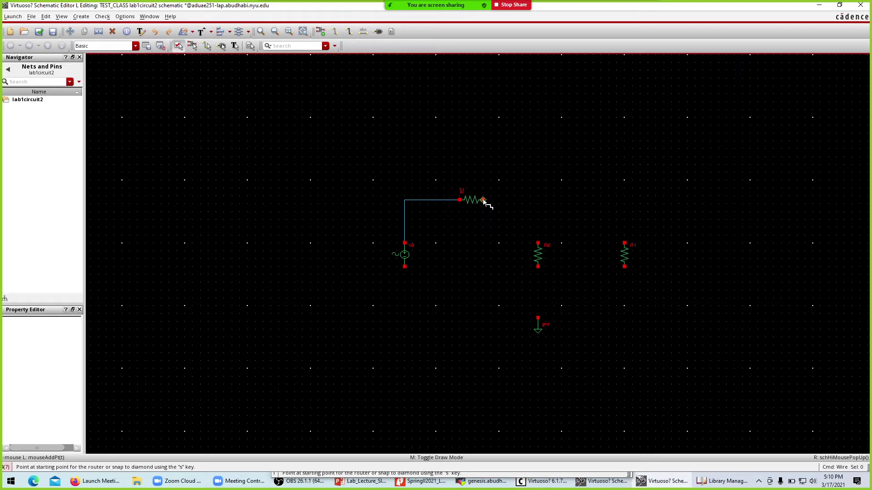
{"action": "left_click", "coordinate": [483, 200]}
{"action": "left_click", "coordinate": [538, 244]}
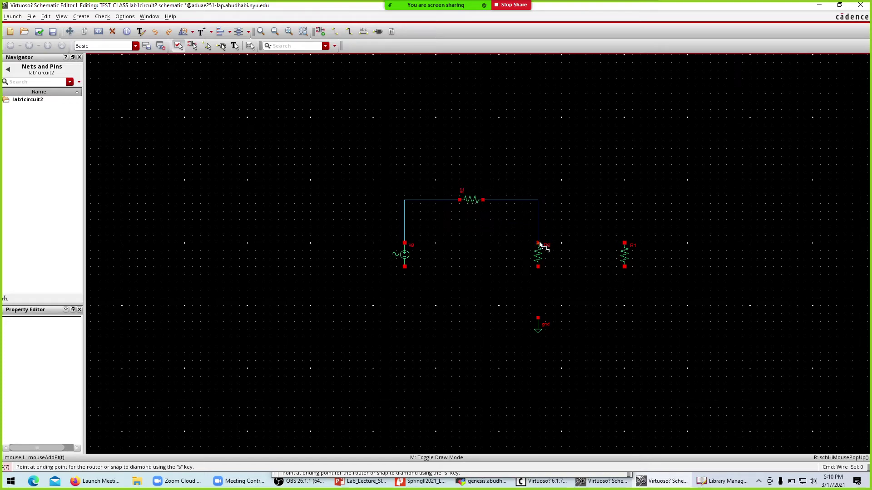
{"action": "left_click", "coordinate": [624, 244]}
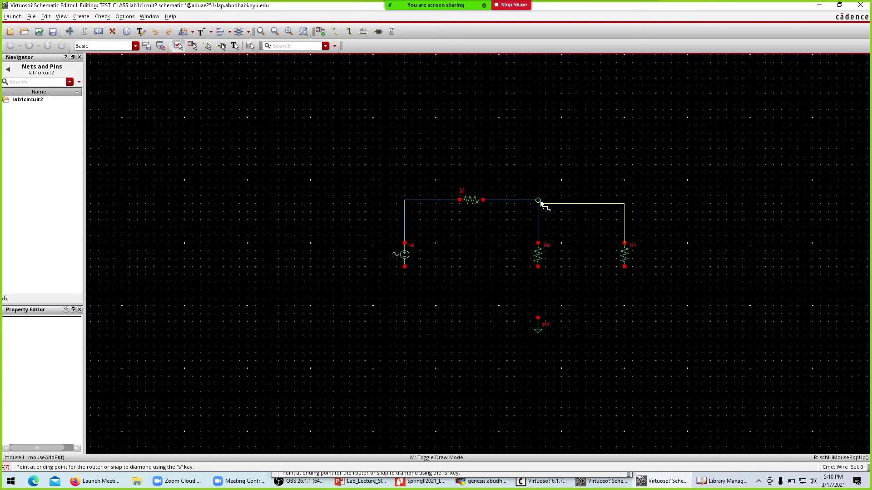
{"action": "left_click", "coordinate": [538, 200]}
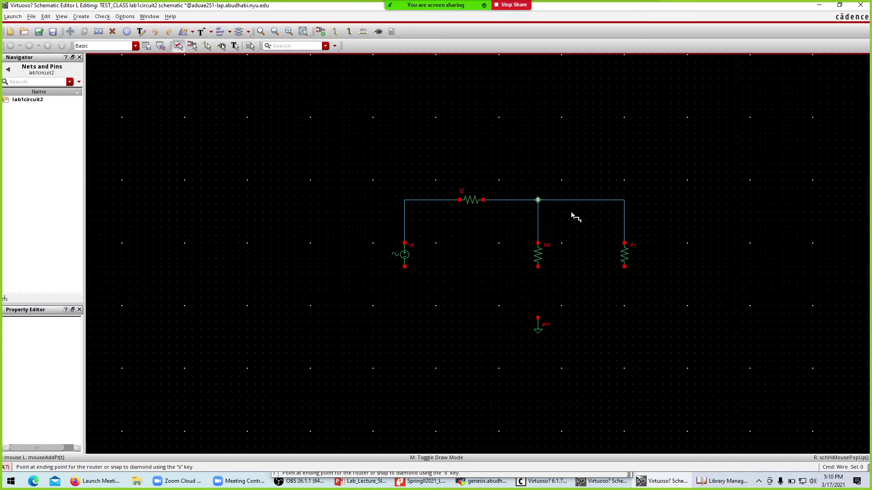
Wire the bottoms of the right resistor, middle resistor and source to ground.
{"action": "left_click", "coordinate": [625, 267]}
{"action": "left_click", "coordinate": [538, 319]}
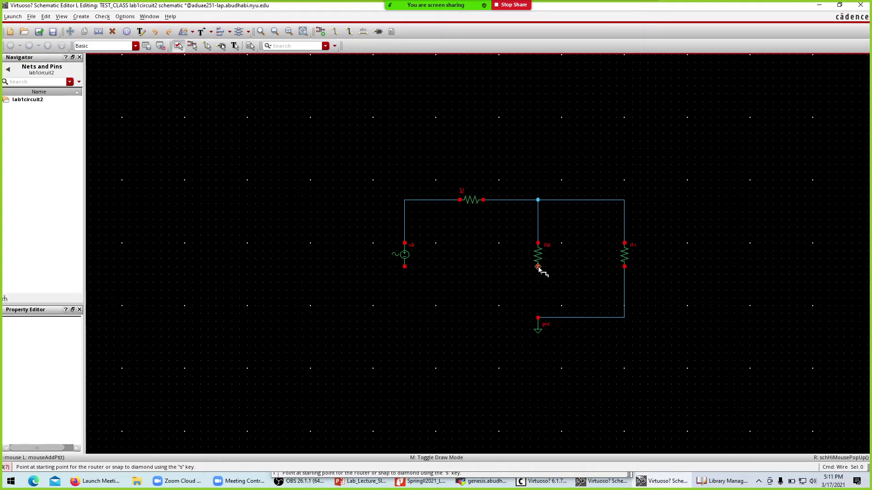
{"action": "left_click", "coordinate": [538, 268]}
{"action": "left_click", "coordinate": [539, 320]}
{"action": "left_click", "coordinate": [405, 268]}
{"action": "left_click", "coordinate": [548, 322]}
{"action": "key", "text": "Escape"}
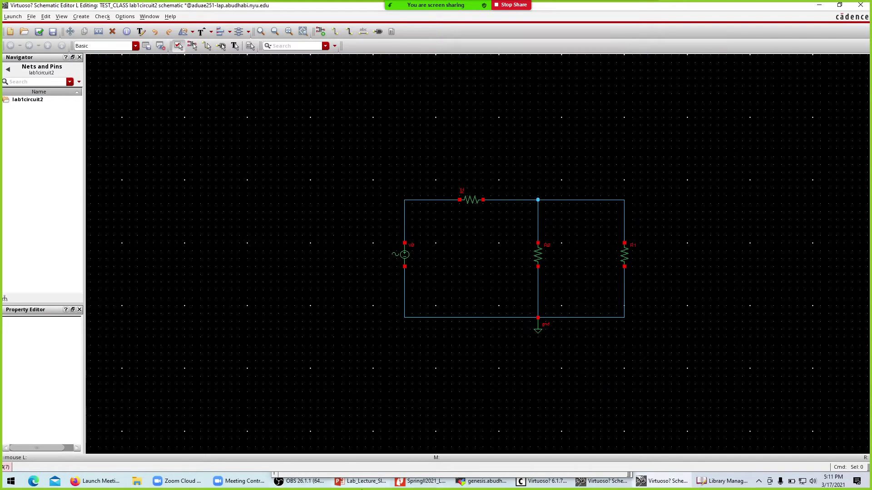
{"action": "left_click", "coordinate": [362, 482]}
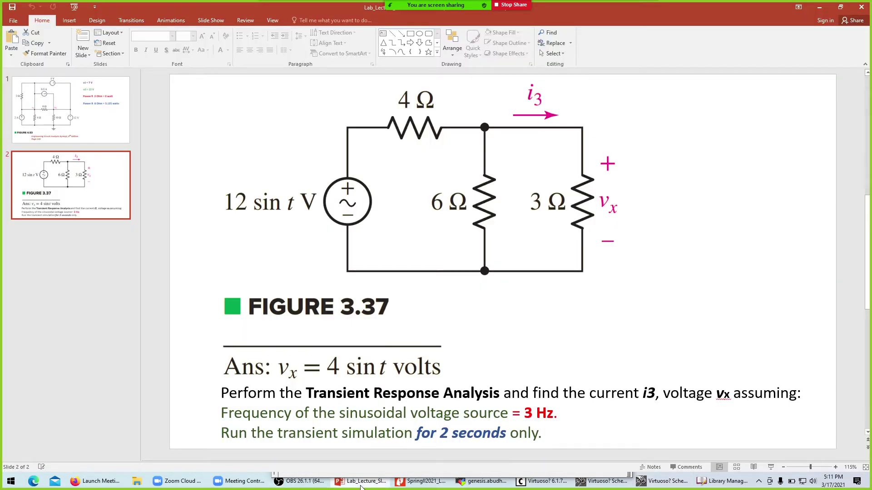
{"action": "left_click", "coordinate": [362, 482]}
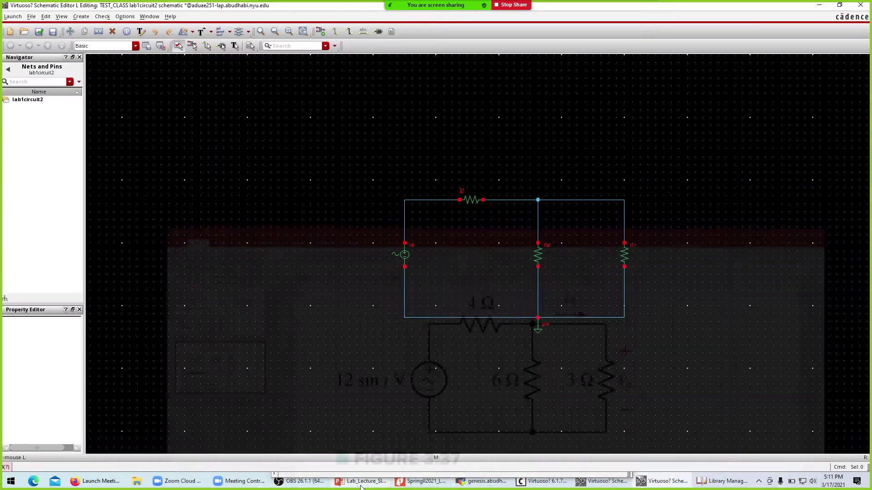
{"action": "left_click", "coordinate": [362, 482]}
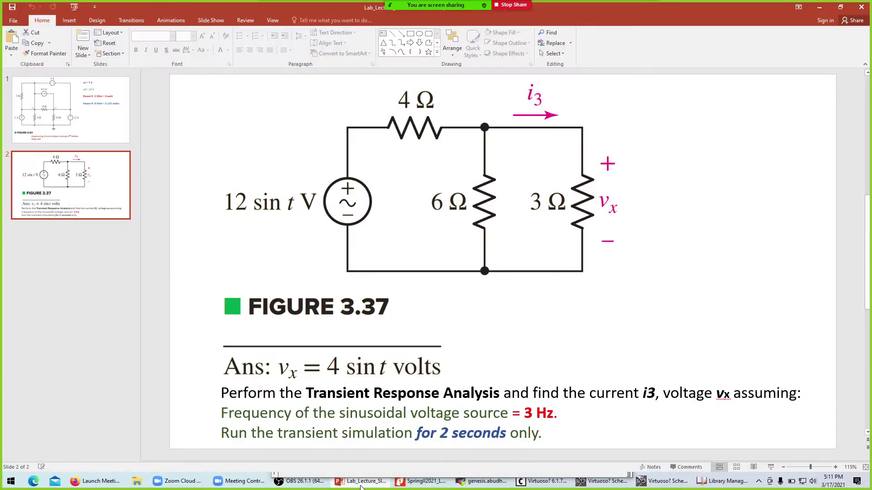
{"action": "left_click", "coordinate": [362, 483]}
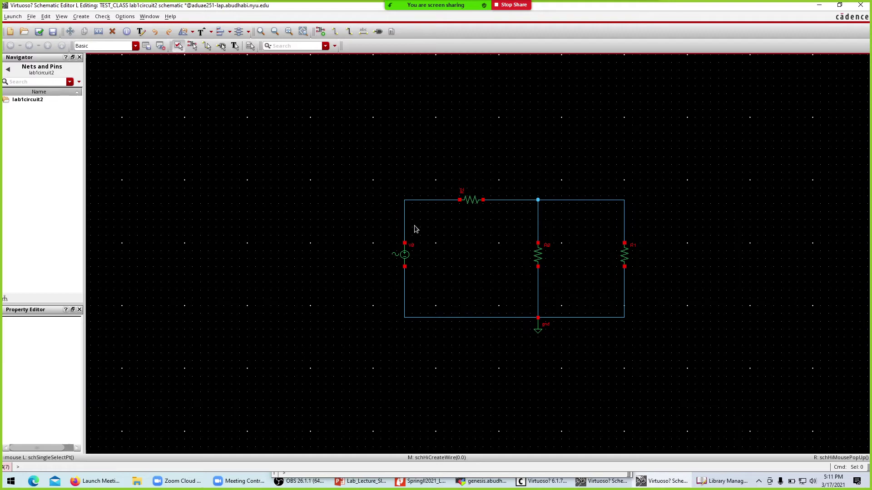
Label the source's top wire vin and the right-hand output wire vout.
{"action": "key", "text": "l"}
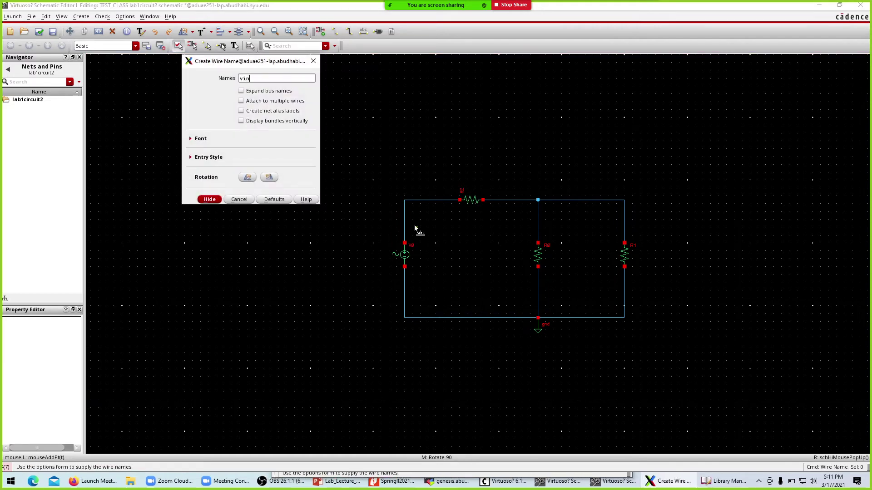
{"action": "left_click", "coordinate": [209, 199]}
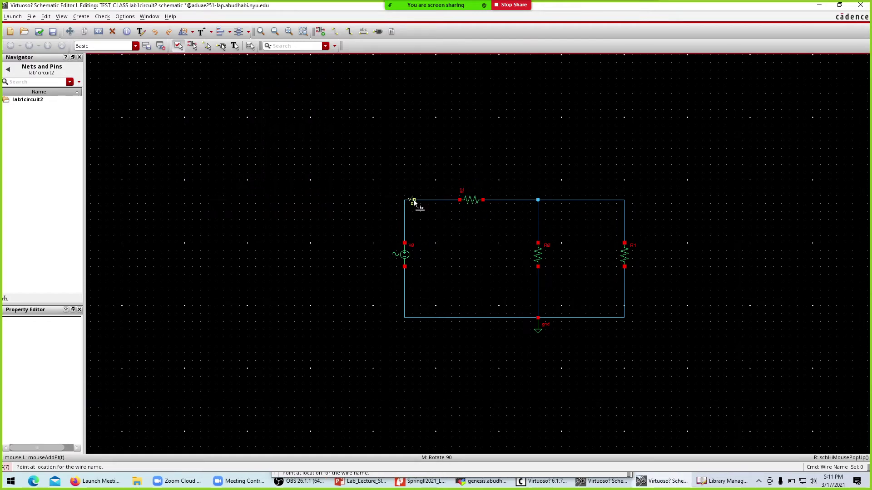
{"action": "left_click", "coordinate": [414, 202]}
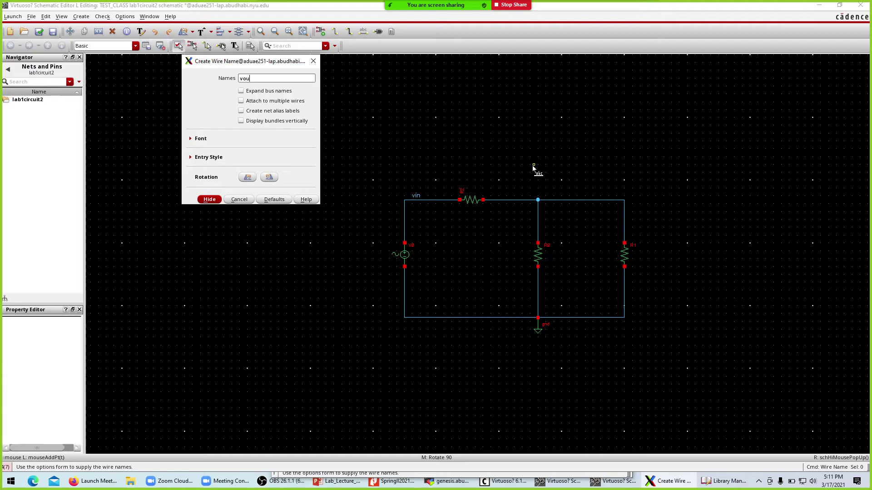
{"action": "left_click", "coordinate": [210, 200]}
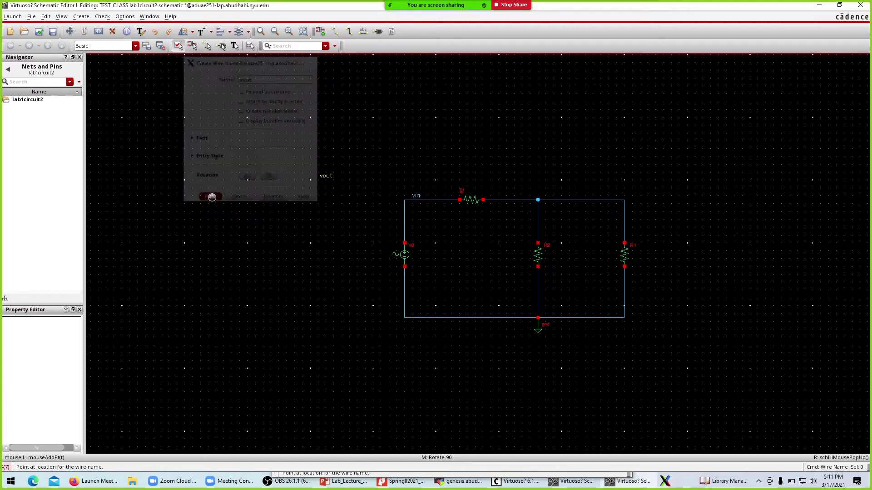
{"action": "left_click", "coordinate": [625, 222]}
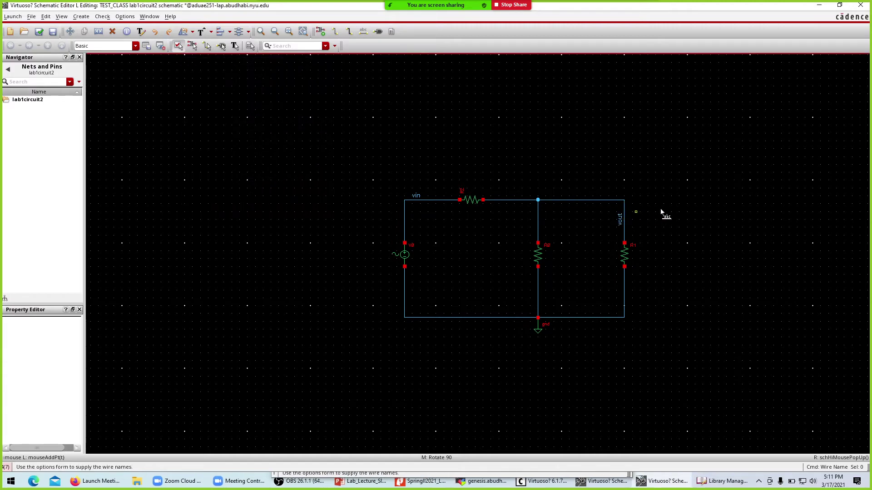
{"action": "right_click", "coordinate": [663, 186]}
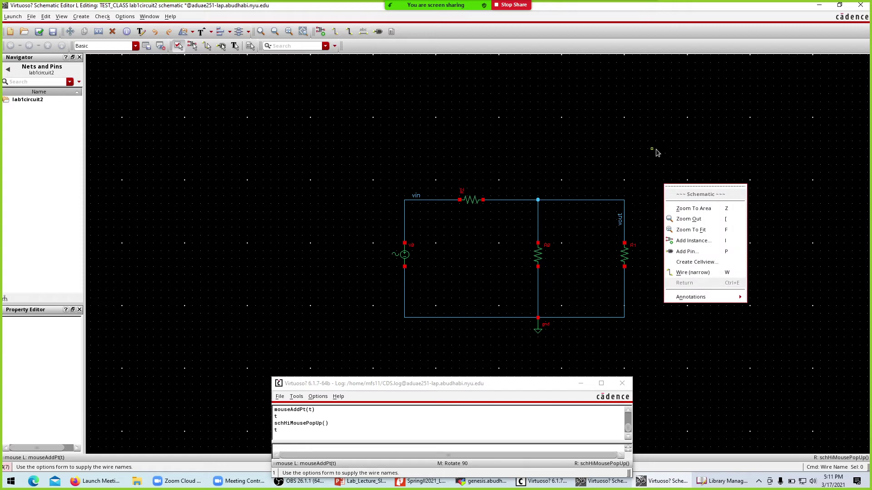
{"action": "key", "text": "Escape"}
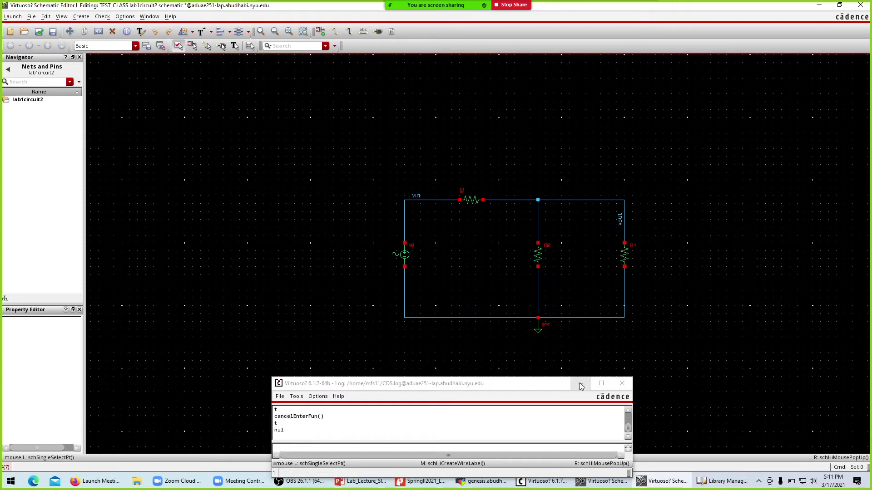
{"action": "left_click", "coordinate": [580, 386]}
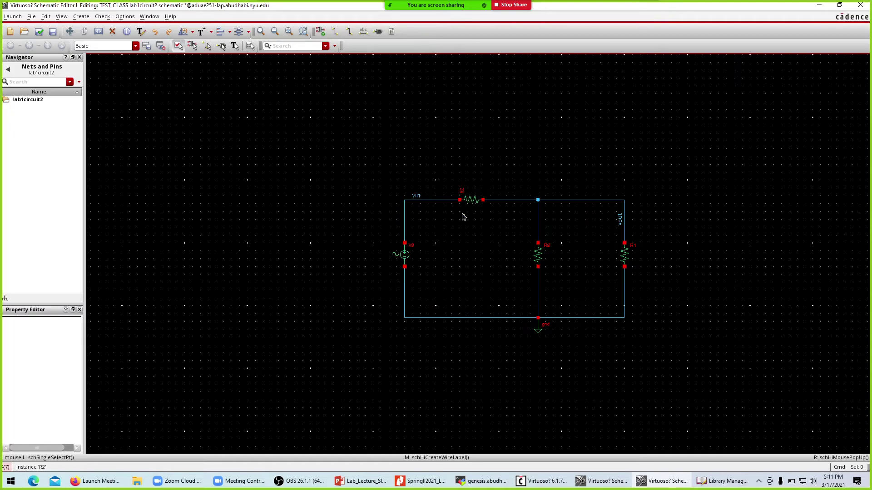
Replace the top resistor R2's Resistance value in its properties form.
{"action": "key", "text": "alt+Tab"}
{"action": "key", "text": "alt+Tab"}
{"action": "key", "text": "alt+Tab"}
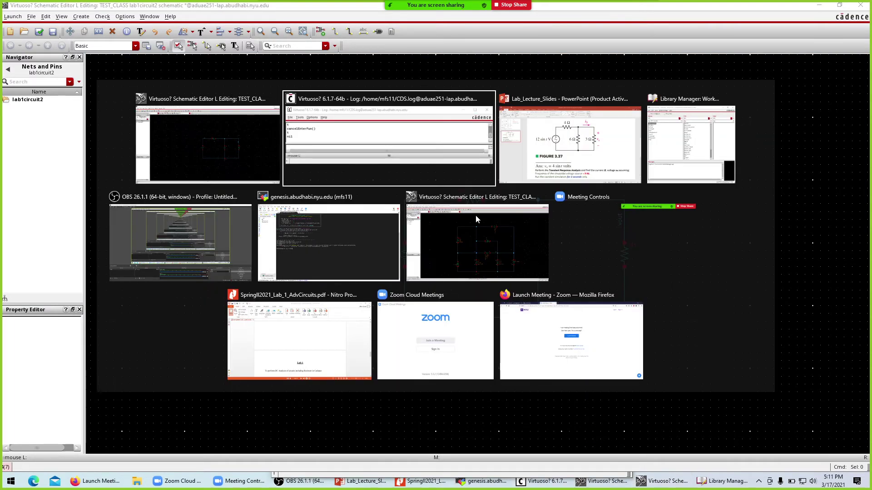
{"action": "key", "text": "alt+Tab"}
{"action": "key", "text": "alt+Tab"}
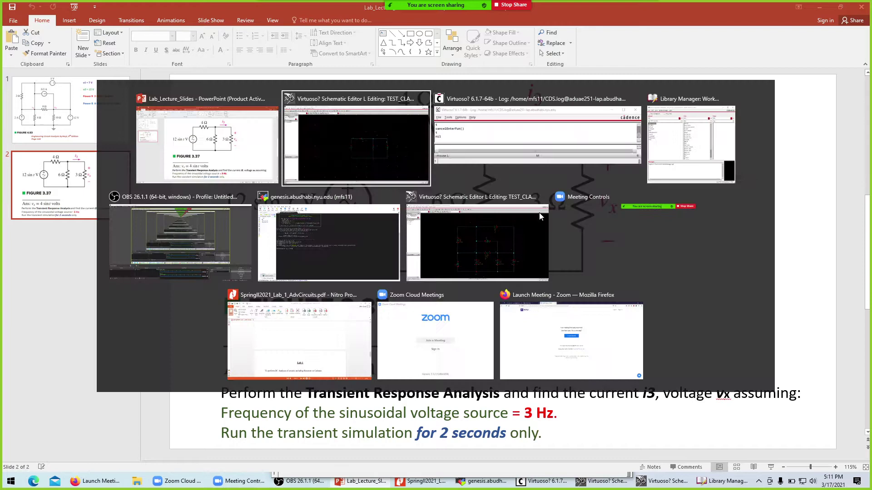
{"action": "left_click", "coordinate": [472, 198]}
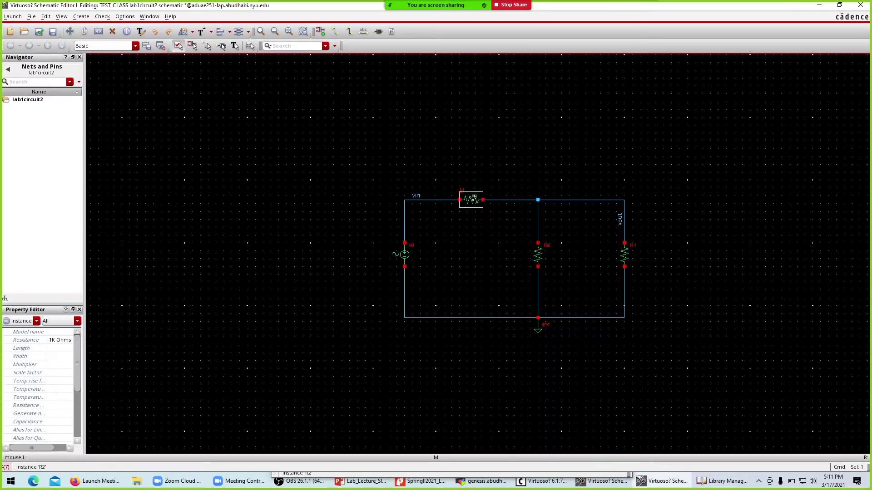
{"action": "key", "text": "q"}
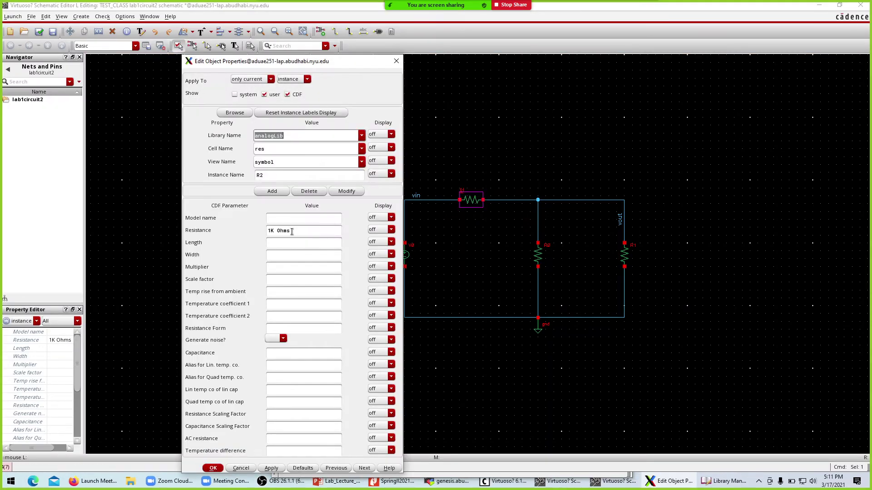
{"action": "left_click", "coordinate": [292, 232]}
{"action": "left_click_drag", "start_coordinate": [291, 231], "coordinate": [261, 232]}
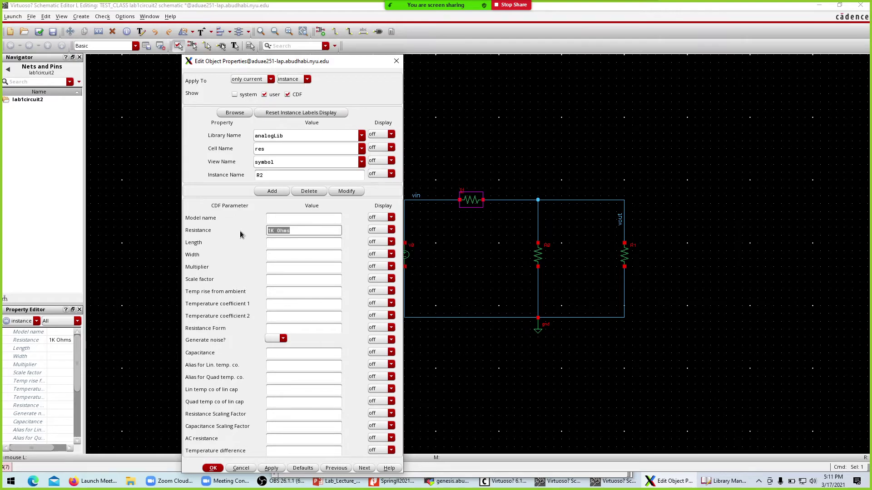
{"action": "type", "text": "1K"}
{"action": "left_click", "coordinate": [213, 468]}
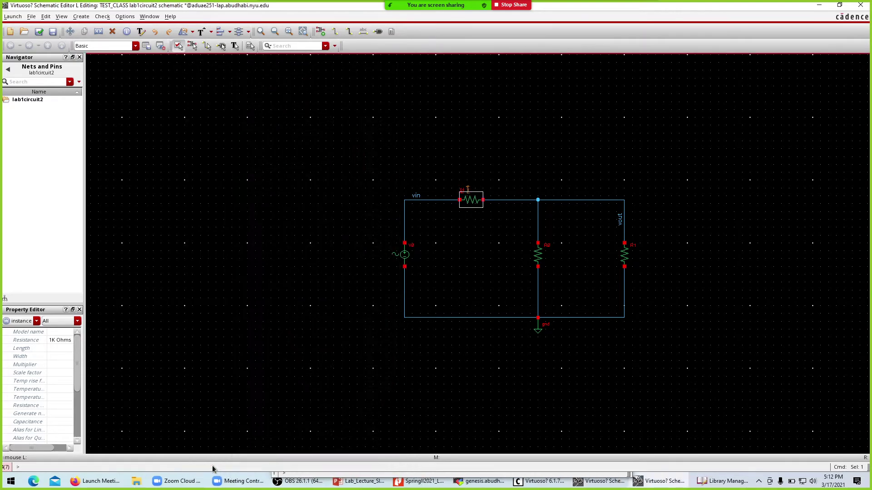
Set middle resistor R0 to 6 ohms and right resistor R1 to 3 ohms.
{"action": "left_click", "coordinate": [536, 250]}
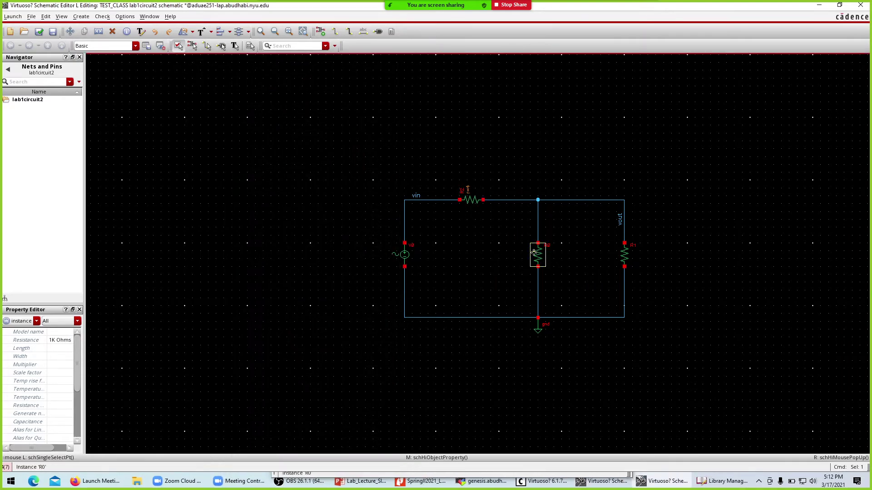
{"action": "middle_click", "coordinate": [534, 252]}
{"action": "type", "text": "6"}
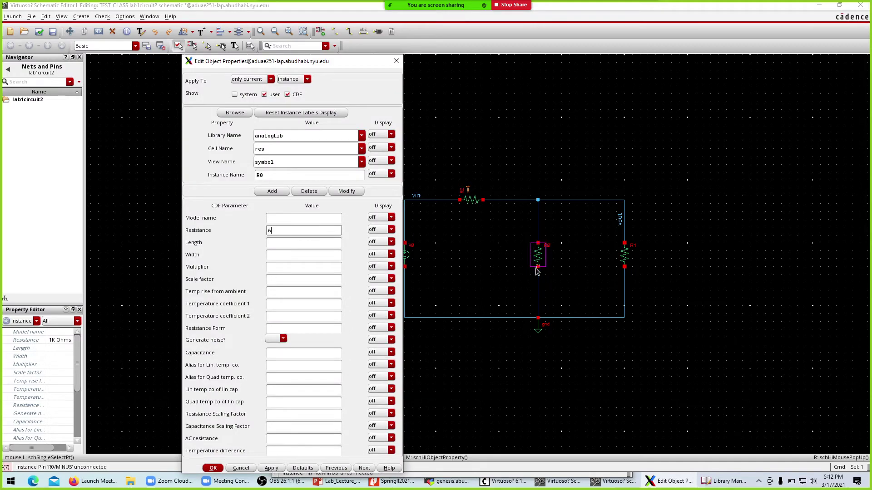
{"action": "key", "text": "Return"}
{"action": "left_click", "coordinate": [624, 260]}
{"action": "left_click", "coordinate": [625, 259]}
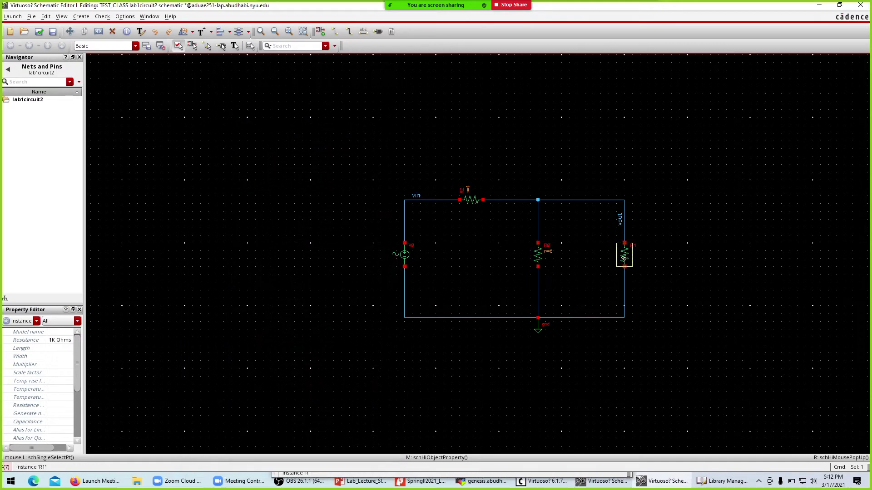
{"action": "middle_click", "coordinate": [624, 258]}
{"action": "type", "text": "3"}
{"action": "key", "text": "Return"}
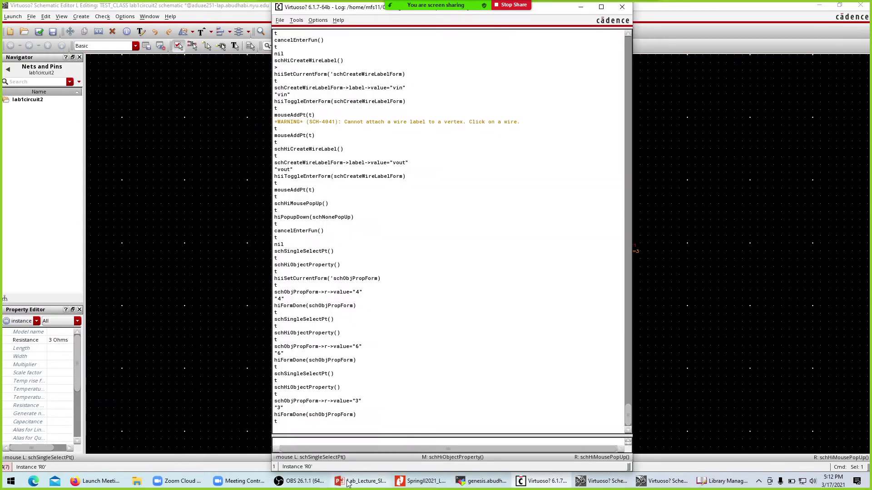
Bring the PowerPoint slide listing the circuit values back on screen.
{"action": "left_click", "coordinate": [348, 483]}
{"action": "left_click", "coordinate": [347, 483]}
{"action": "left_click", "coordinate": [580, 9]}
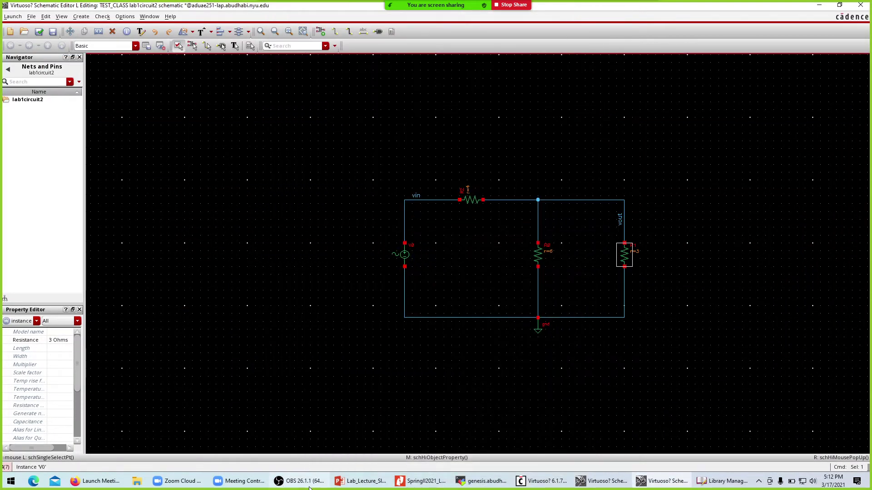
{"action": "left_click", "coordinate": [367, 483]}
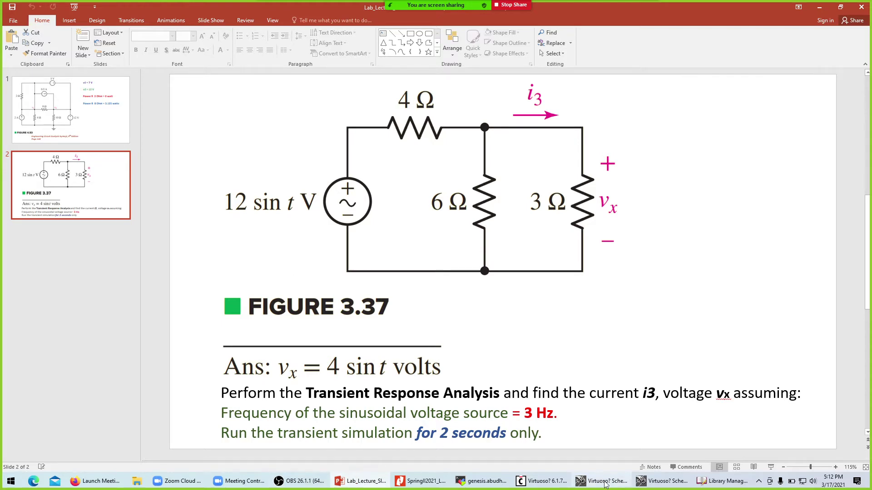
Set V0's Amplitude to 12 V and Frequency to 3, then zoom to fit.
{"action": "left_click", "coordinate": [663, 485]}
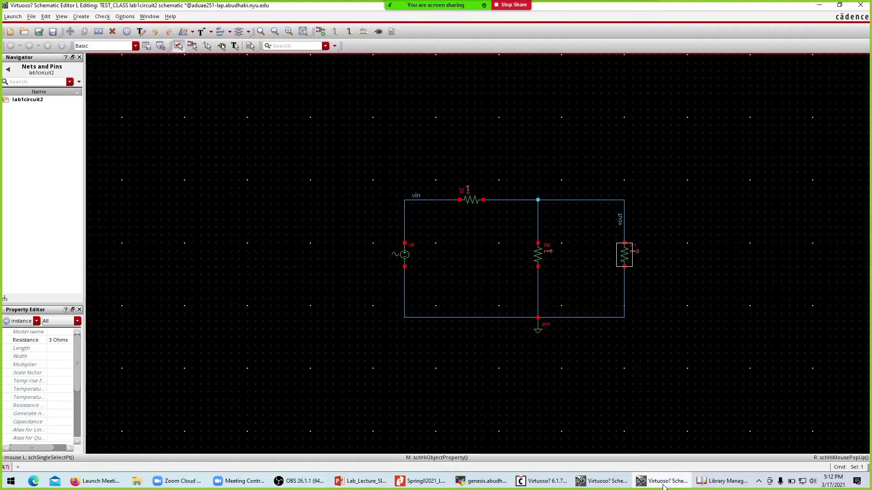
{"action": "left_click", "coordinate": [405, 256]}
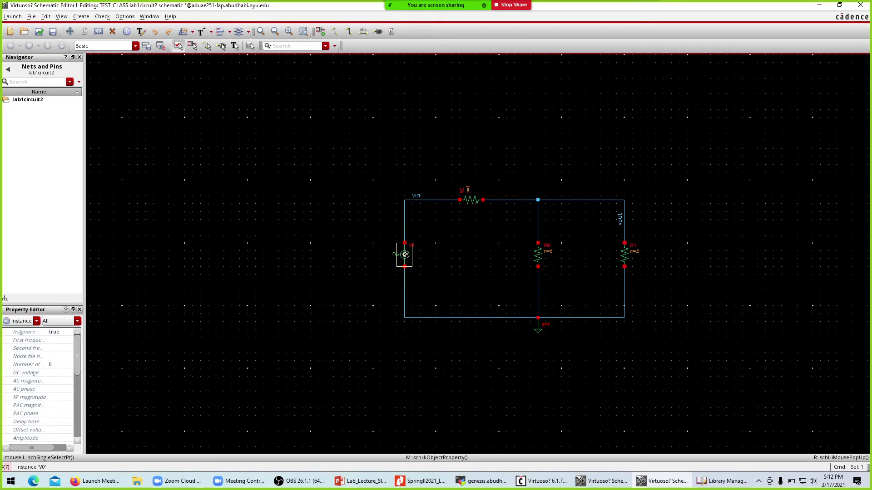
{"action": "middle_click", "coordinate": [405, 256]}
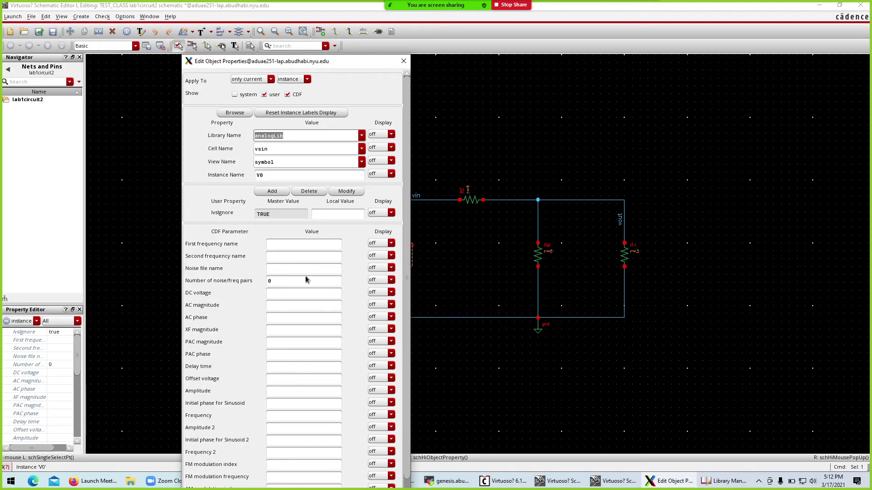
{"action": "scroll", "coordinate": [287, 322], "scroll_direction": "down", "scroll_amount": 1}
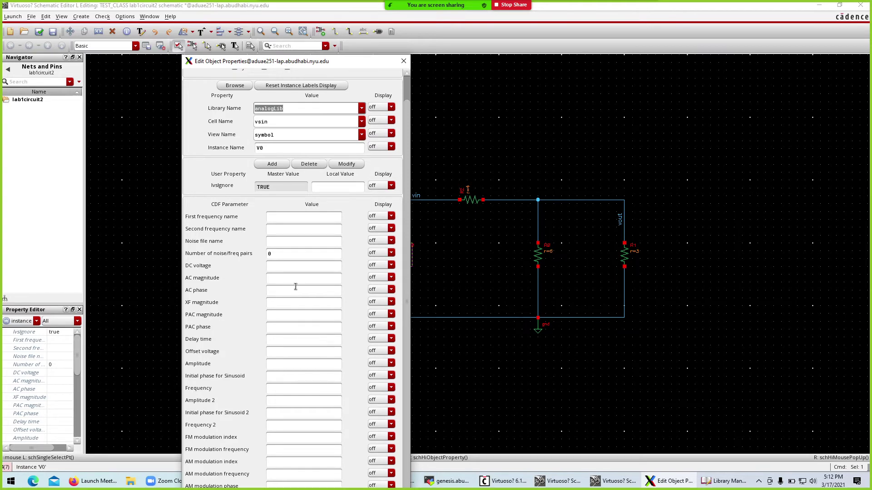
{"action": "left_click", "coordinate": [281, 365]}
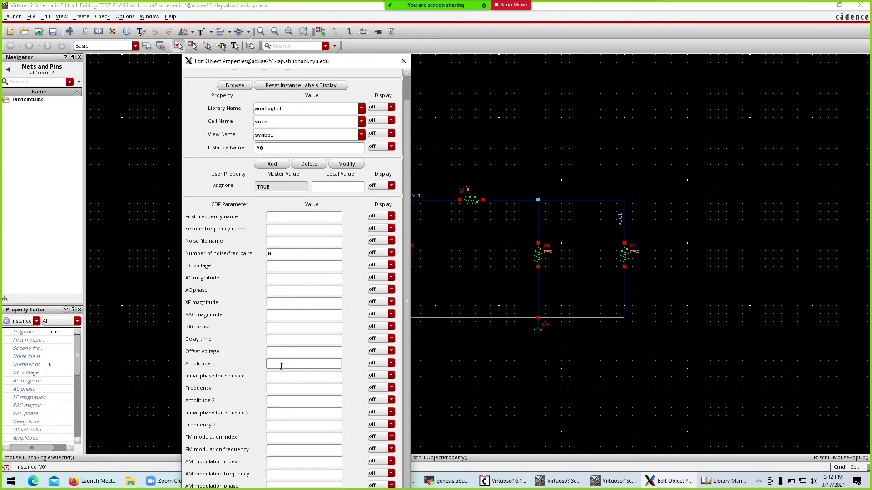
{"action": "type", "text": "12"}
{"action": "left_click", "coordinate": [272, 389]}
{"action": "type", "text": "3"}
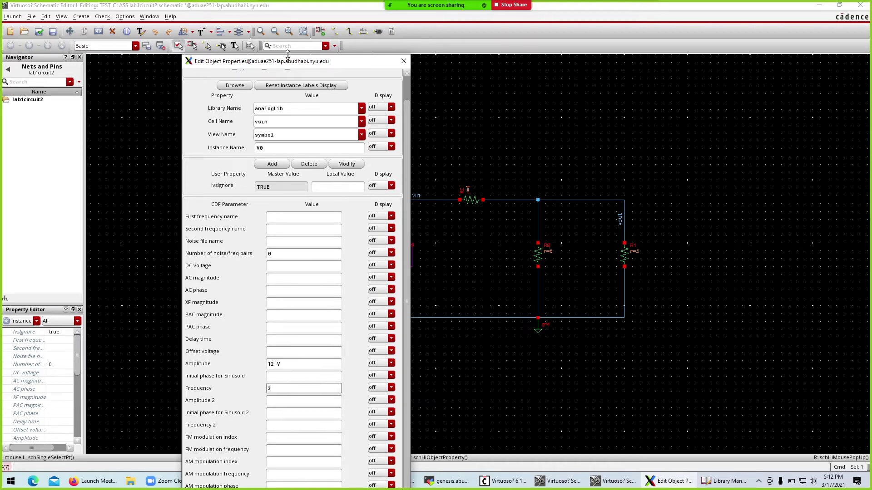
{"action": "left_click_drag", "start_coordinate": [288, 53], "coordinate": [319, 3]}
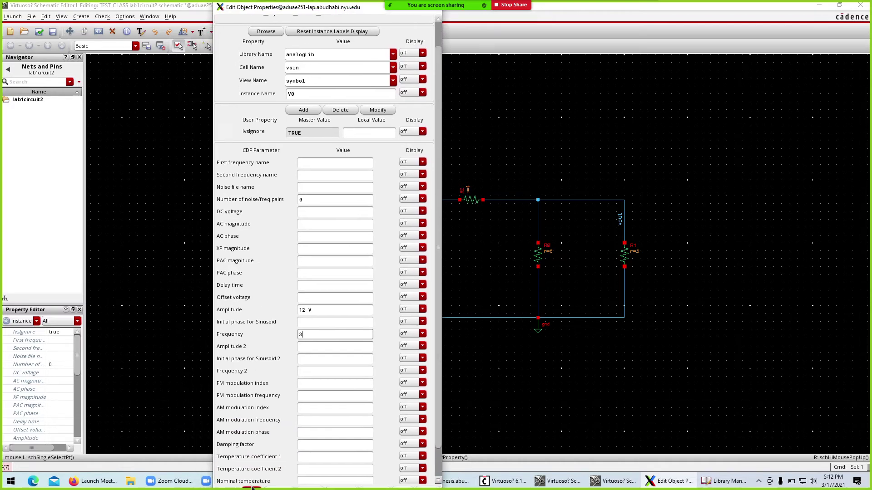
{"action": "left_click", "coordinate": [251, 487]}
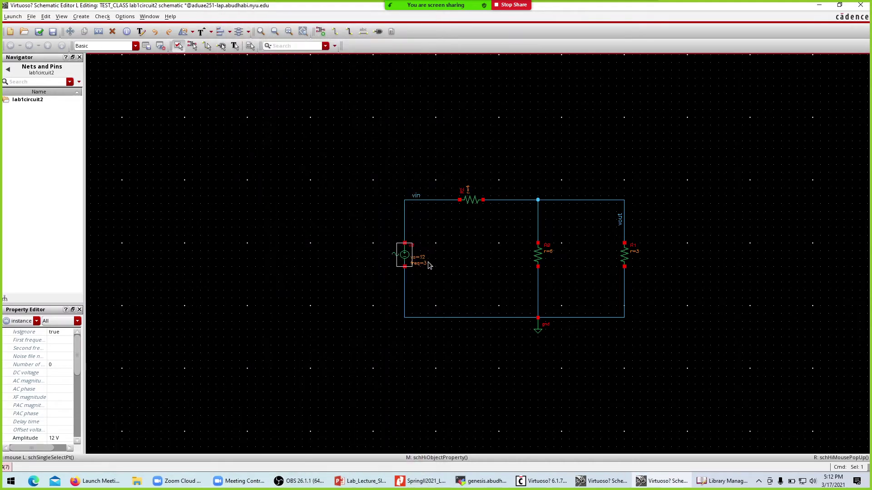
{"action": "key", "text": "f"}
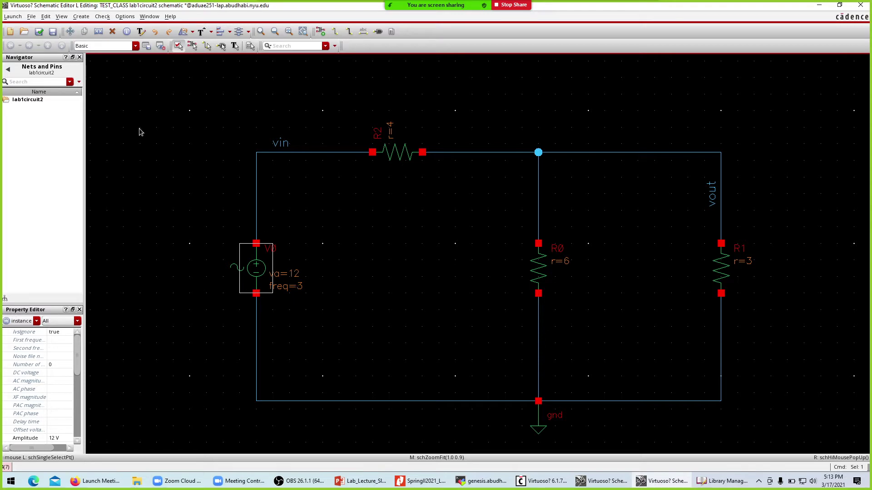
Check and save the lab1circuit2 schematic, then create a new adexl view for it in ADE XL.
{"action": "left_click", "coordinate": [39, 33]}
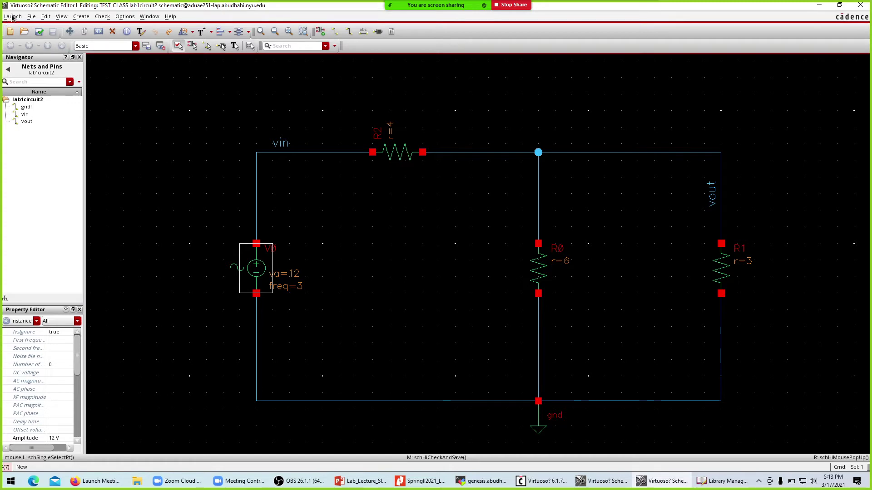
{"action": "left_click", "coordinate": [12, 17]}
{"action": "left_click", "coordinate": [19, 37]}
{"action": "left_click", "coordinate": [191, 85]}
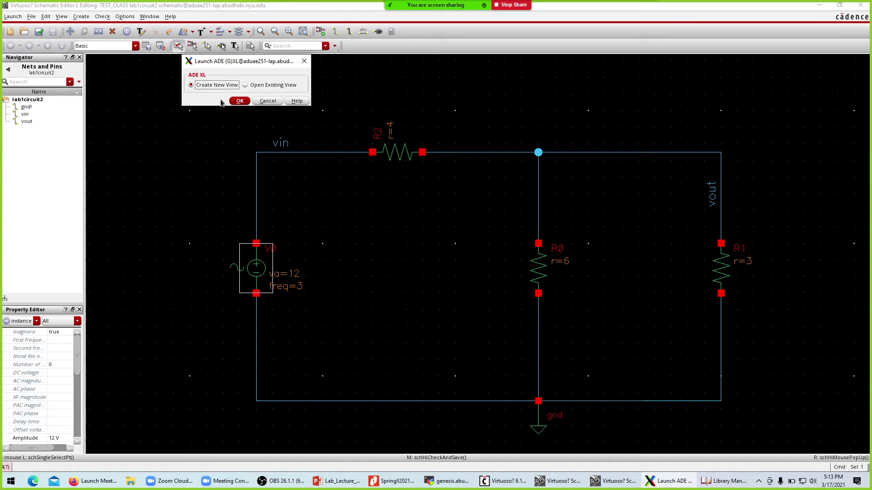
{"action": "left_click", "coordinate": [239, 101]}
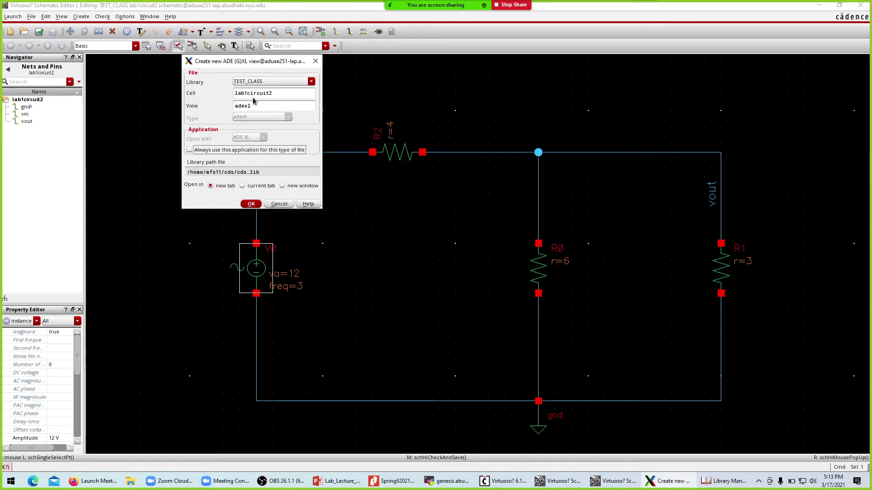
{"action": "left_click", "coordinate": [251, 204]}
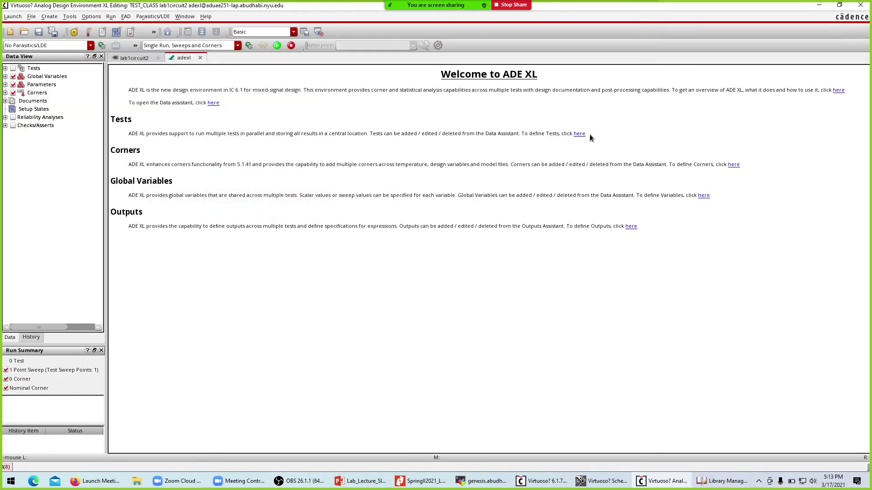
Load the TEST_CLASS lab1circuit2 schematic as the test design and accept the Spectre environment options.
{"action": "left_click", "coordinate": [580, 134]}
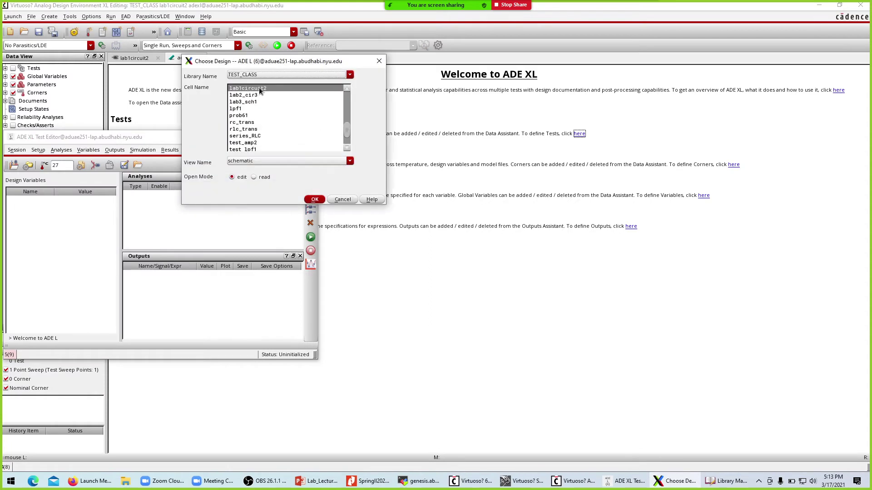
{"action": "left_click", "coordinate": [314, 199]}
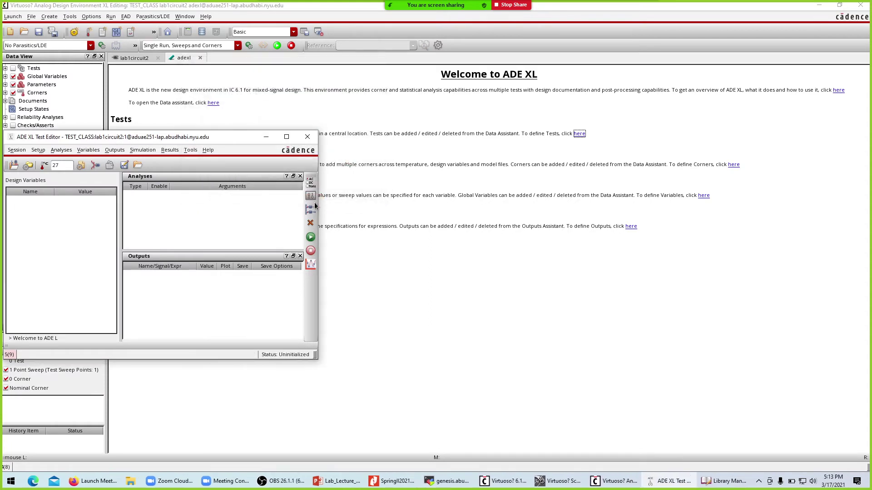
{"action": "left_click", "coordinate": [43, 150]}
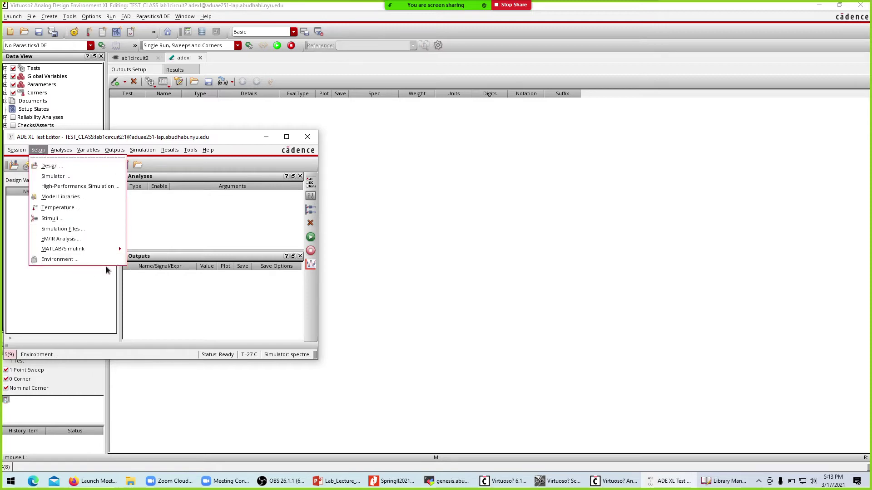
{"action": "left_click", "coordinate": [85, 260]}
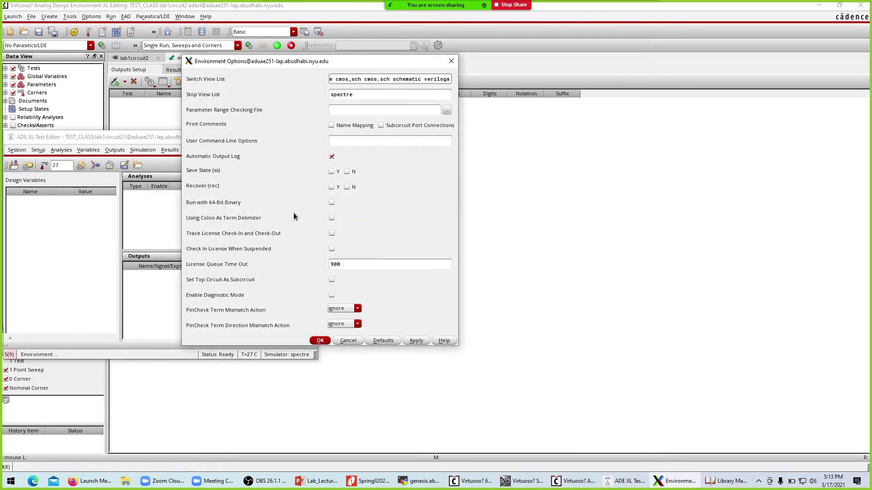
{"action": "left_click", "coordinate": [320, 341]}
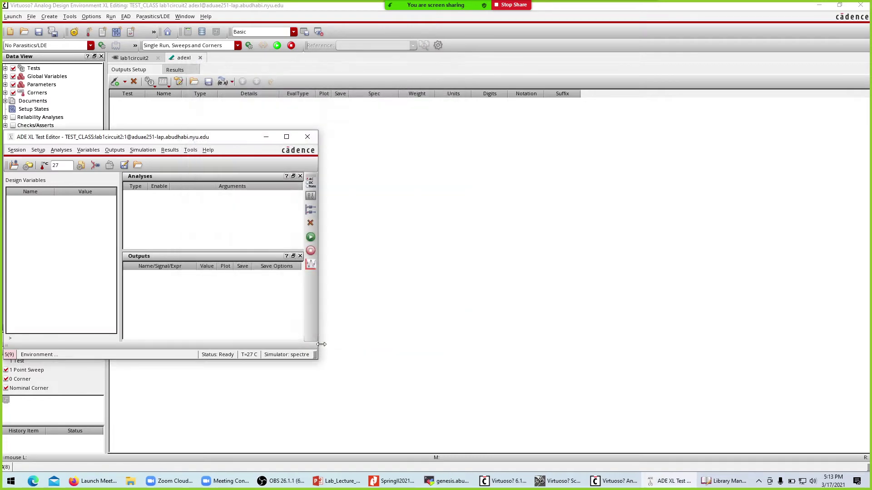
Add an enabled tran analysis with stop time 1.5 and conservative accuracy.
{"action": "left_click", "coordinate": [310, 195]}
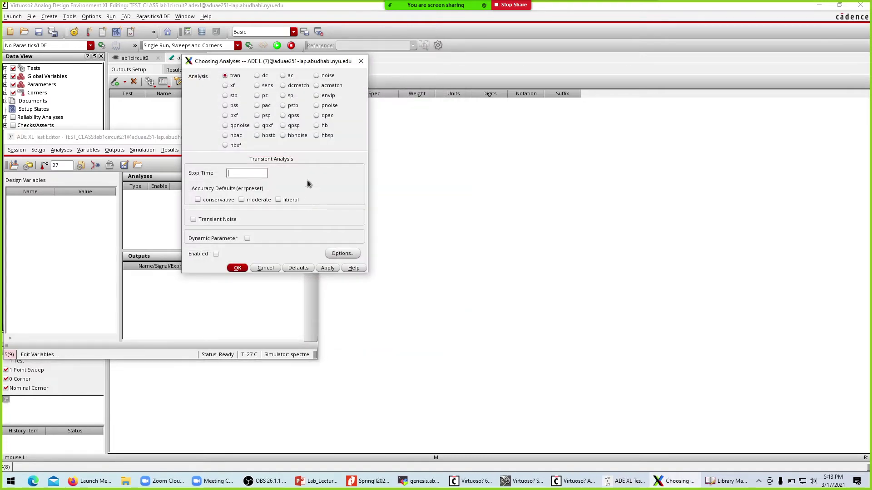
{"action": "left_click", "coordinate": [361, 61]}
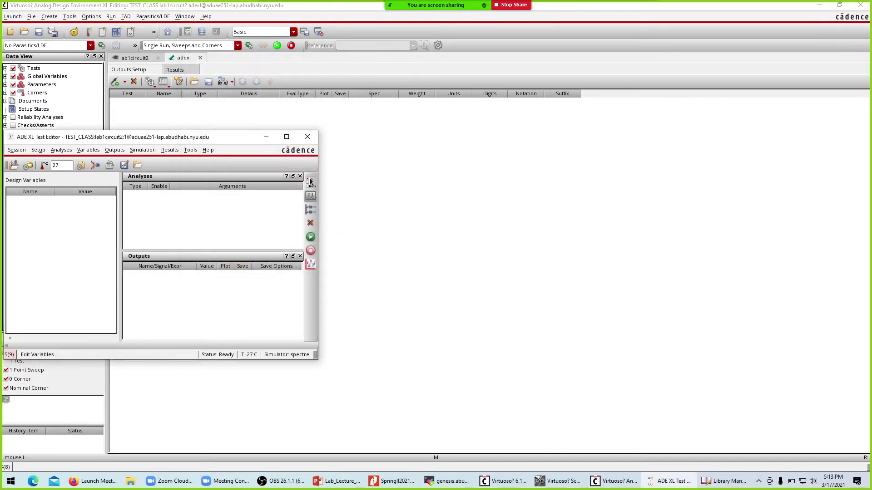
{"action": "left_click", "coordinate": [310, 183]}
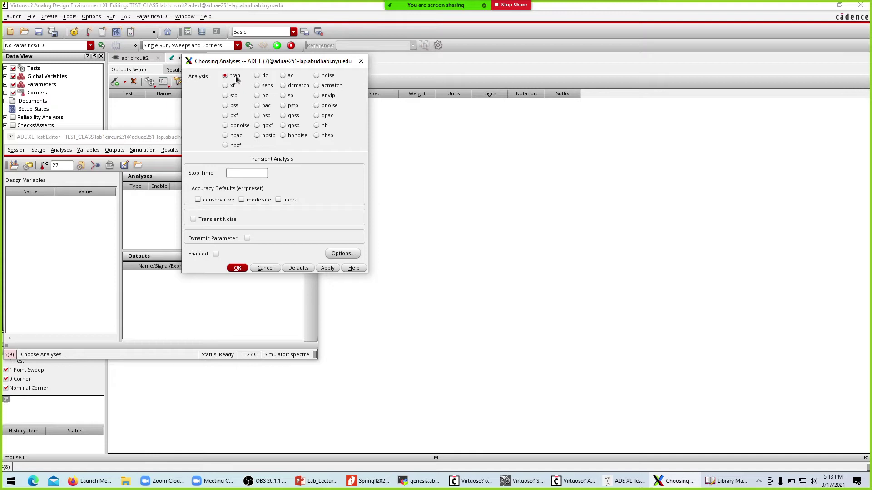
{"action": "left_click", "coordinate": [229, 174]}
{"action": "left_click", "coordinate": [197, 200]}
{"action": "left_click", "coordinate": [198, 200]}
{"action": "left_click", "coordinate": [241, 176]}
{"action": "type", "text": ".5"}
{"action": "left_click", "coordinate": [237, 266]}
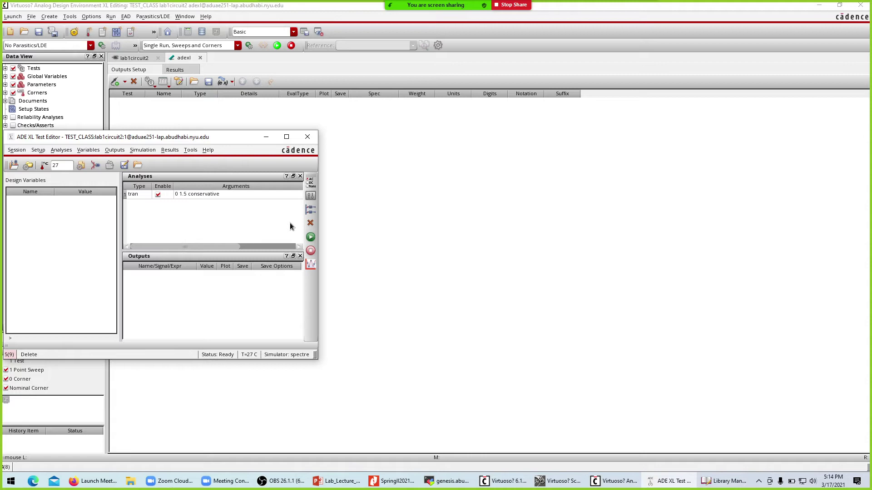
{"action": "left_click_drag", "start_coordinate": [140, 139], "coordinate": [166, 144]}
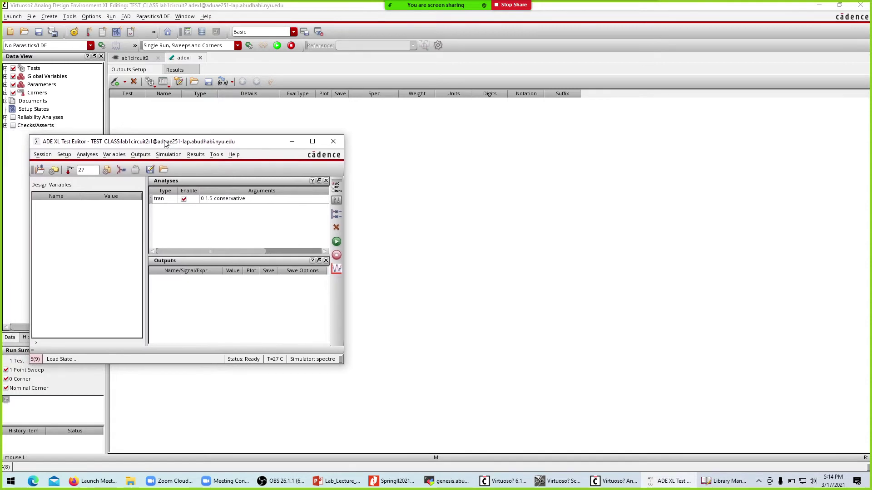
Select the vin and vout wires and R1's PLUS pin on the schematic as plot outputs.
{"action": "left_click", "coordinate": [336, 216]}
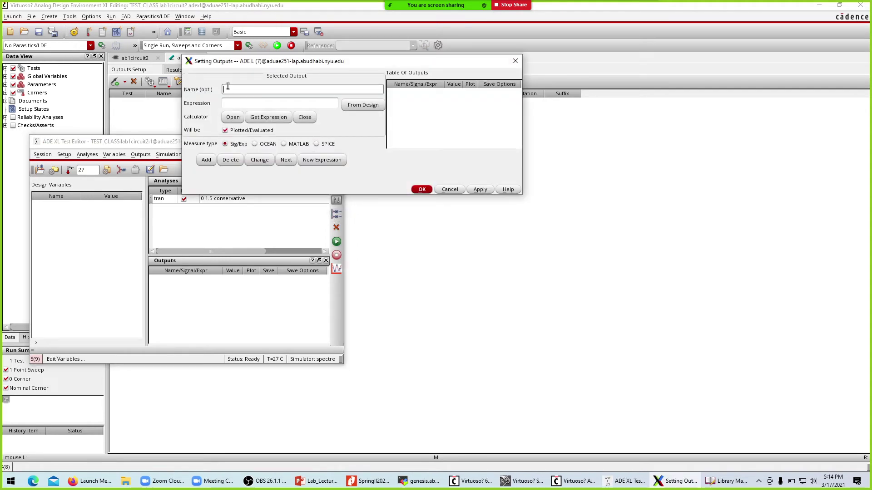
{"action": "left_click", "coordinate": [361, 104]}
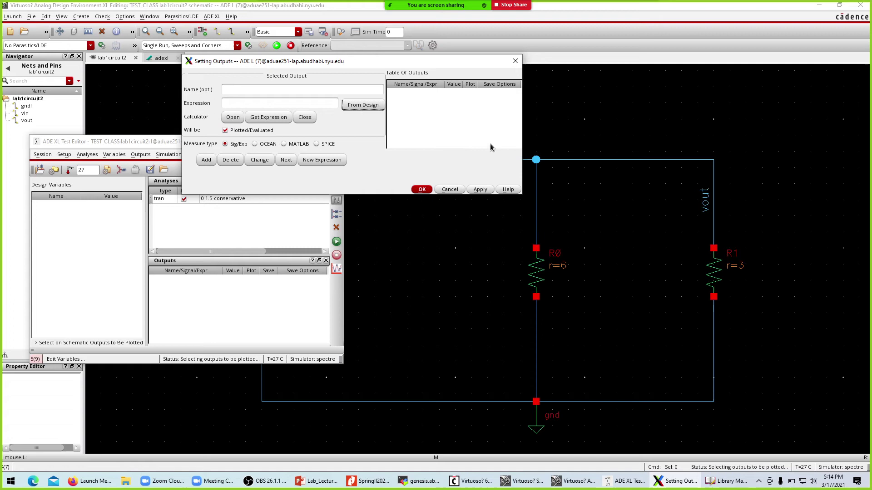
{"action": "left_click", "coordinate": [558, 94]}
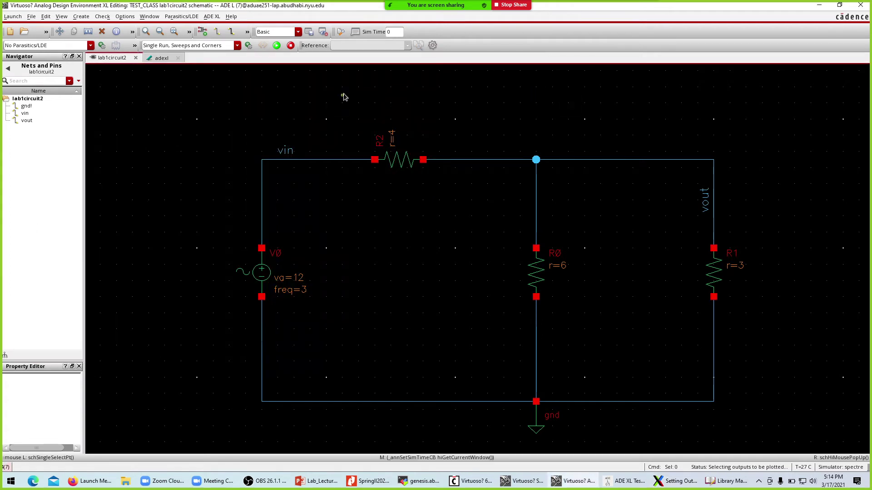
{"action": "left_click", "coordinate": [288, 156]}
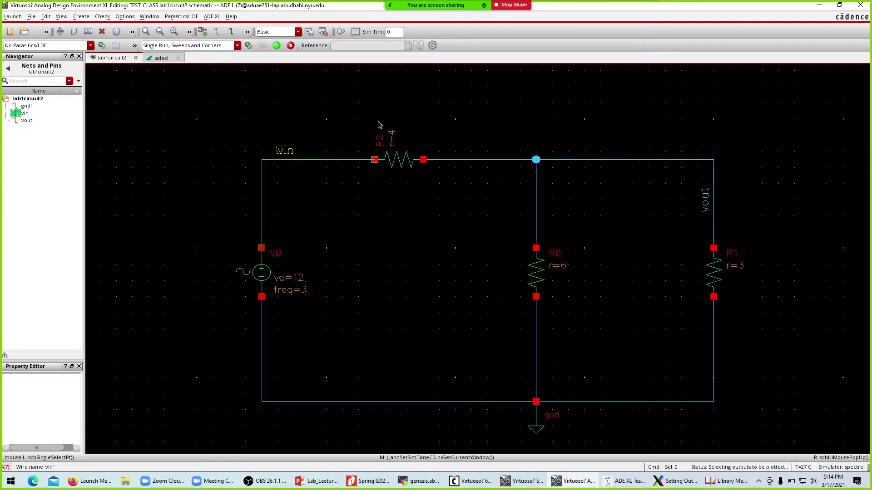
{"action": "left_click", "coordinate": [704, 203]}
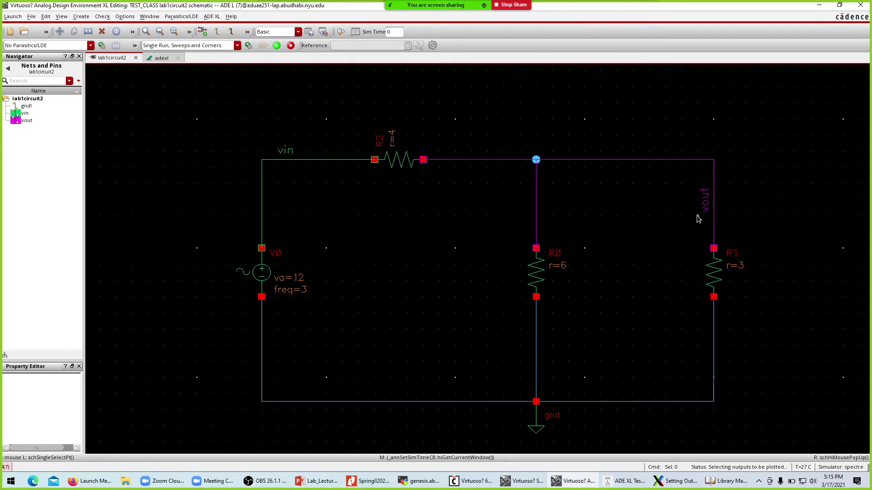
{"action": "left_click", "coordinate": [305, 484]}
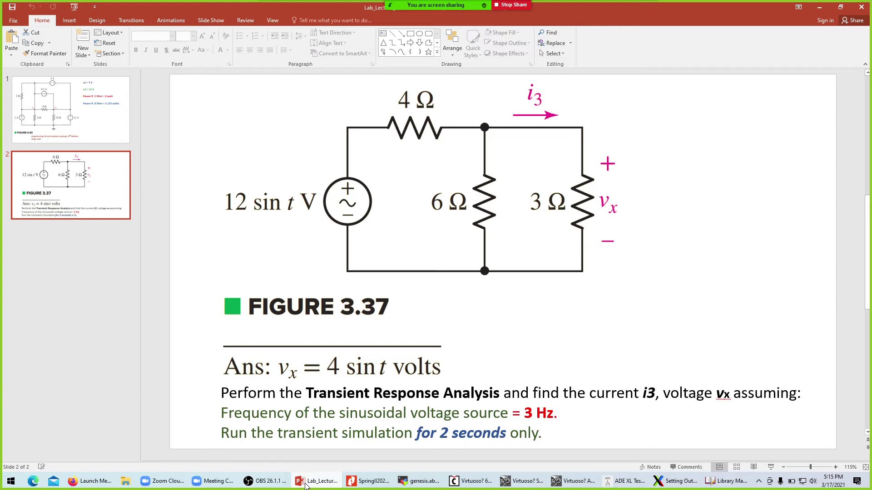
{"action": "left_click", "coordinate": [306, 482]}
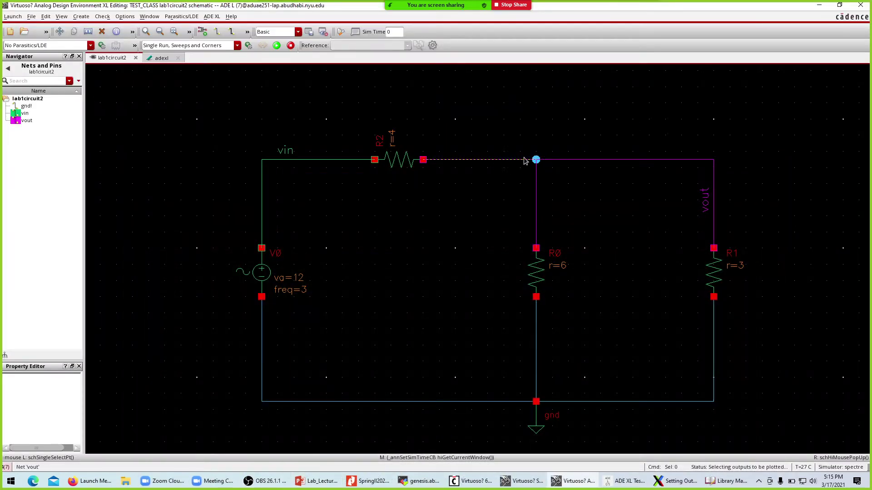
{"action": "left_click", "coordinate": [714, 249]}
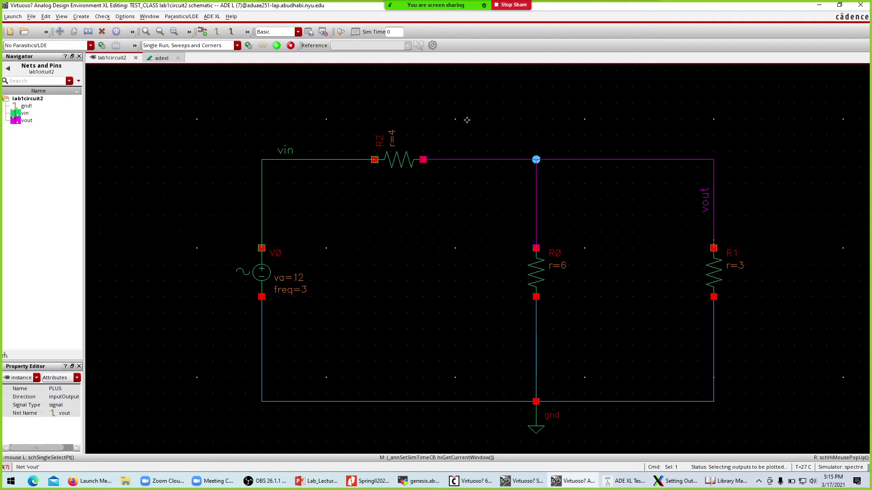
{"action": "key", "text": "Escape"}
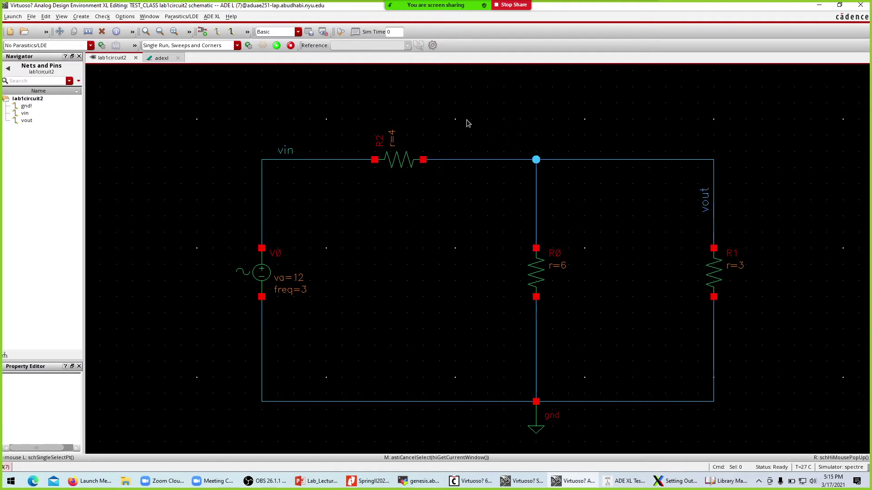
Run the transient simulation from the adexl setup and close the simulation log.
{"action": "left_click", "coordinate": [158, 60]}
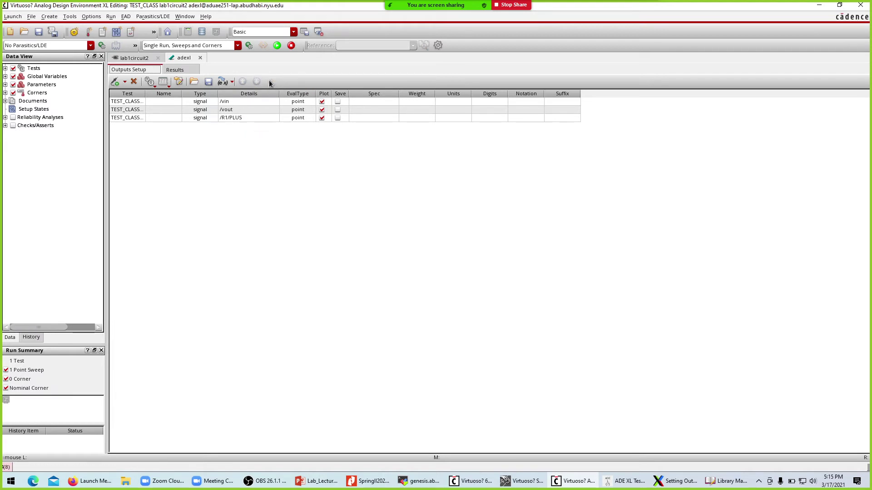
{"action": "left_click", "coordinate": [277, 46]}
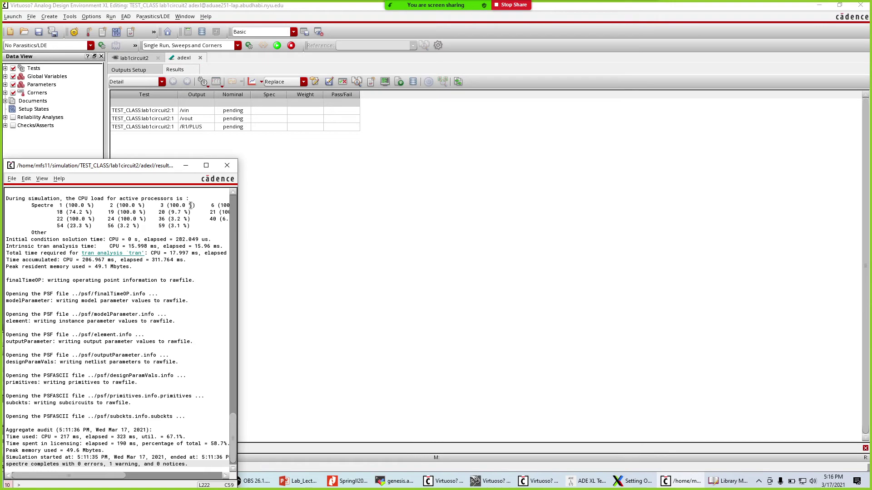
{"action": "left_click", "coordinate": [226, 167]}
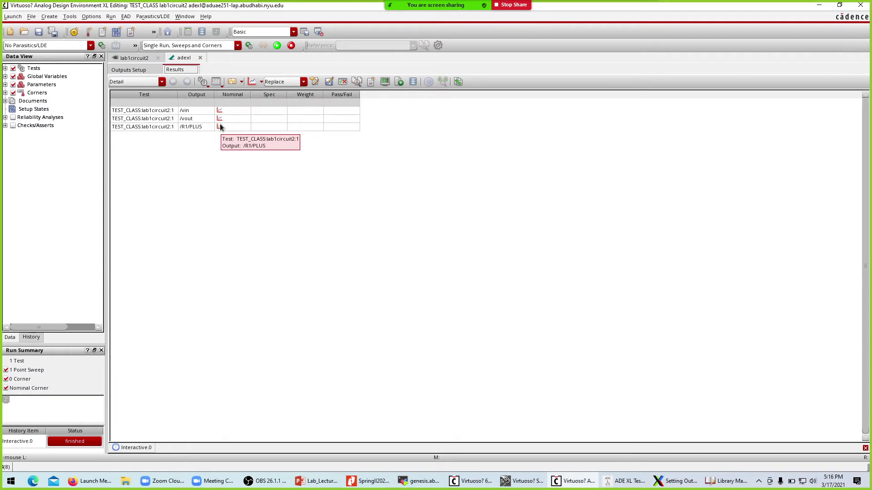
Plot all results (/vin, /vout, /R1/PLUS) in a new waveform viewer window.
{"action": "right_click", "coordinate": [195, 112]}
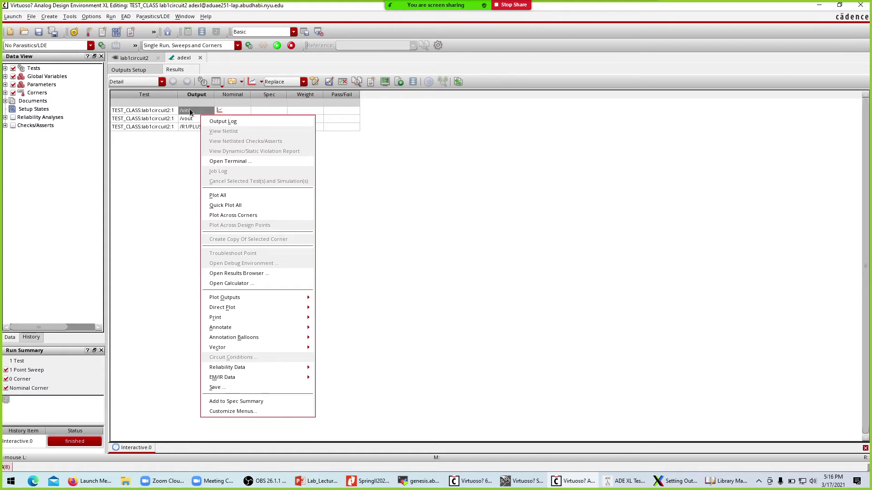
{"action": "mouse_move", "coordinate": [236, 309]}
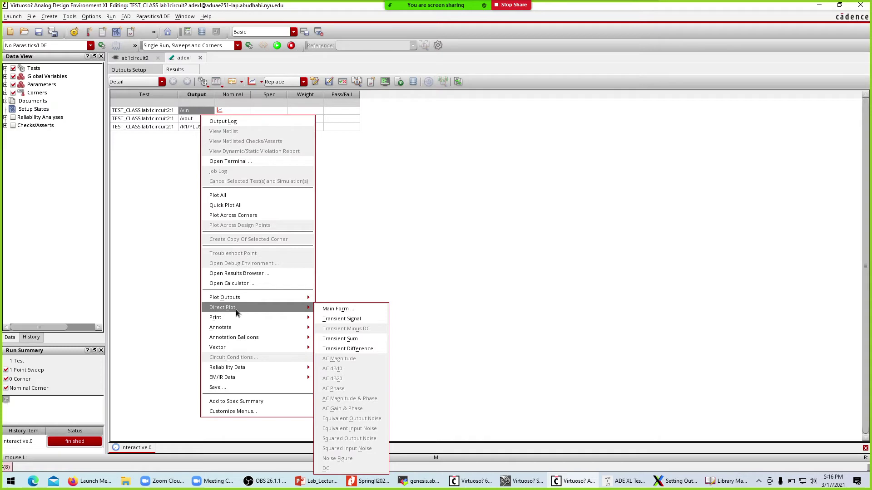
{"action": "left_click", "coordinate": [129, 280]}
{"action": "left_click", "coordinate": [226, 112]}
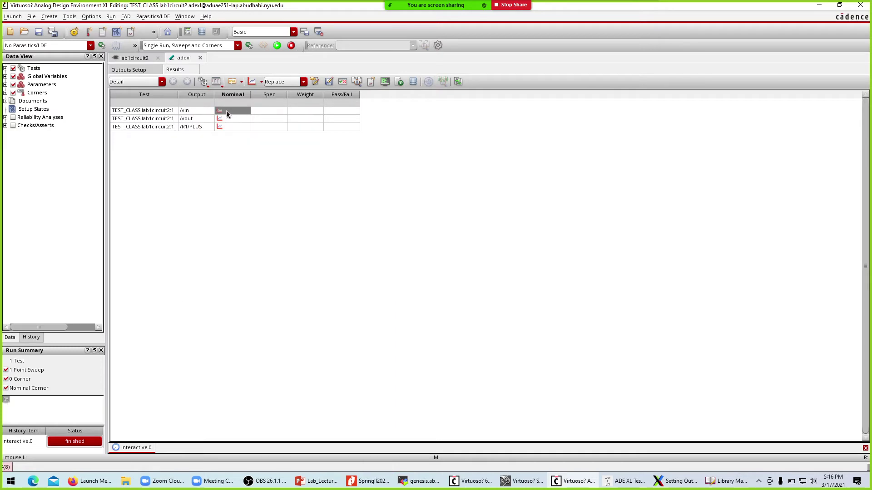
{"action": "left_click", "coordinate": [198, 159]}
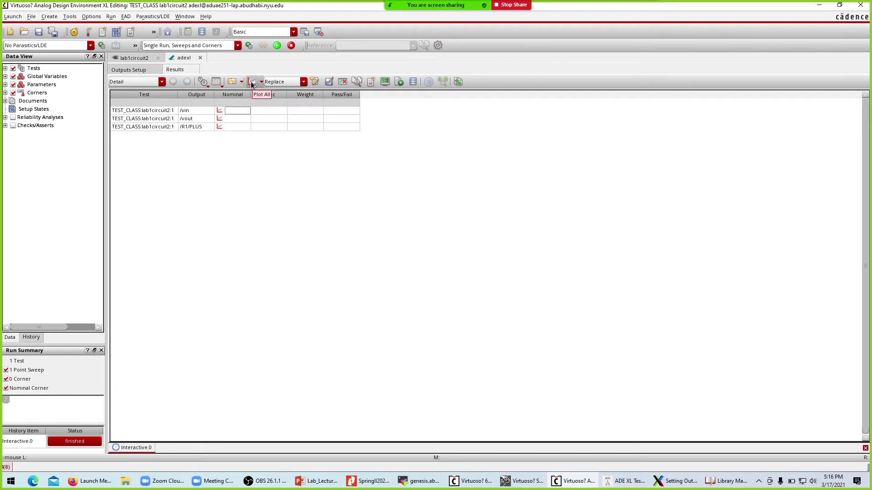
{"action": "left_click", "coordinate": [252, 84]}
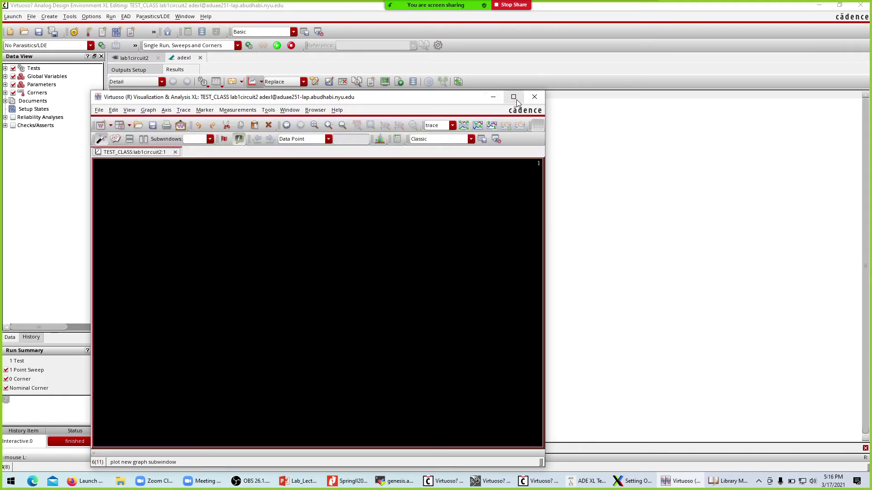
Maximize the waveform window and highlight the /vin, /vout and /R1/PLUS traces in turn.
{"action": "left_click", "coordinate": [513, 97]}
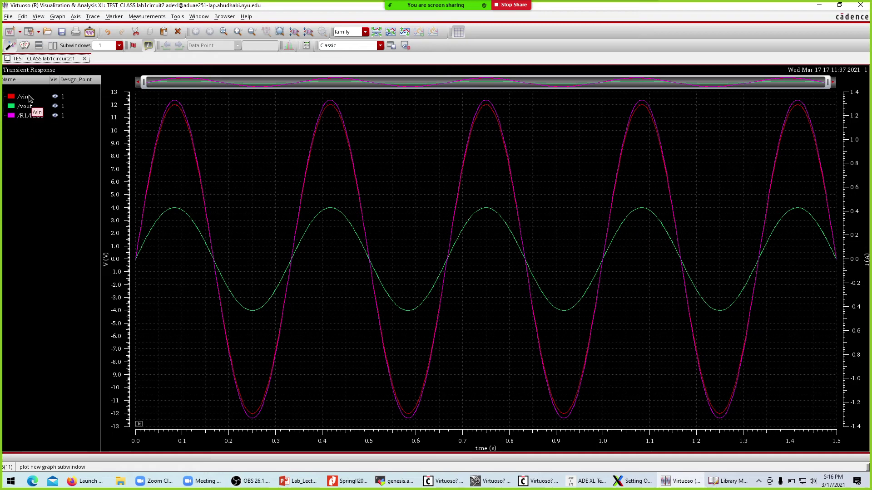
{"action": "left_click", "coordinate": [23, 97]}
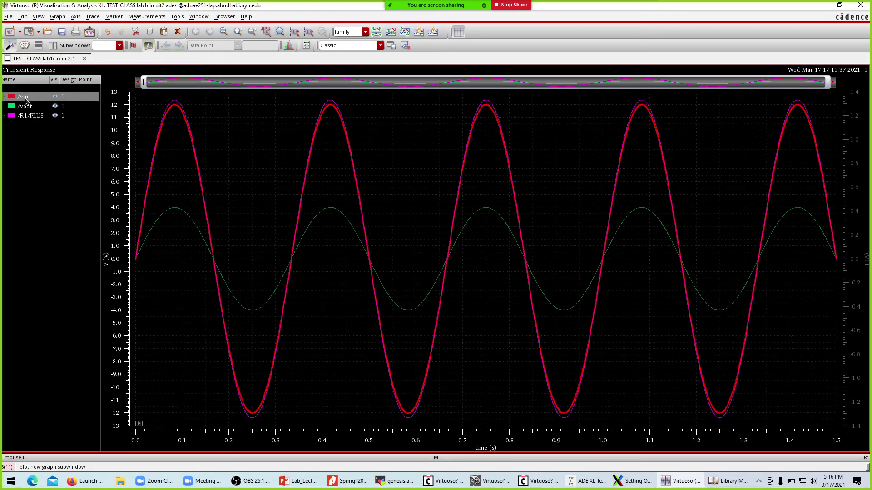
{"action": "left_click", "coordinate": [26, 108]}
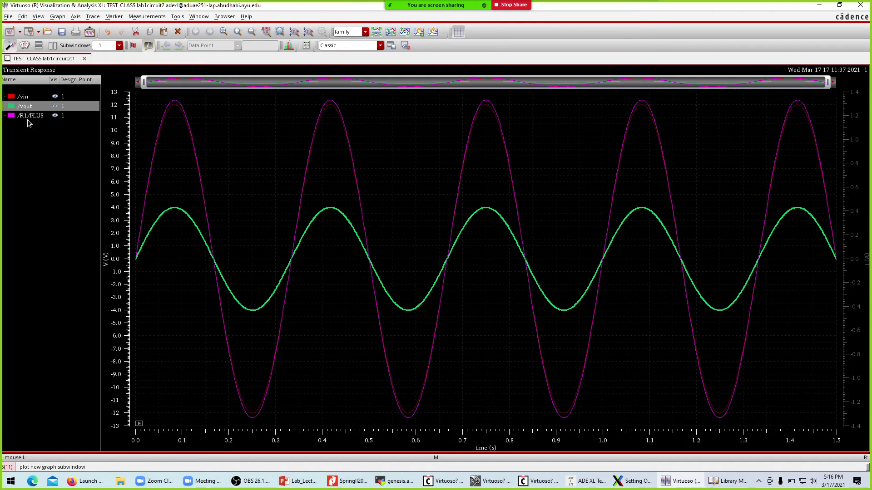
{"action": "left_click", "coordinate": [28, 118]}
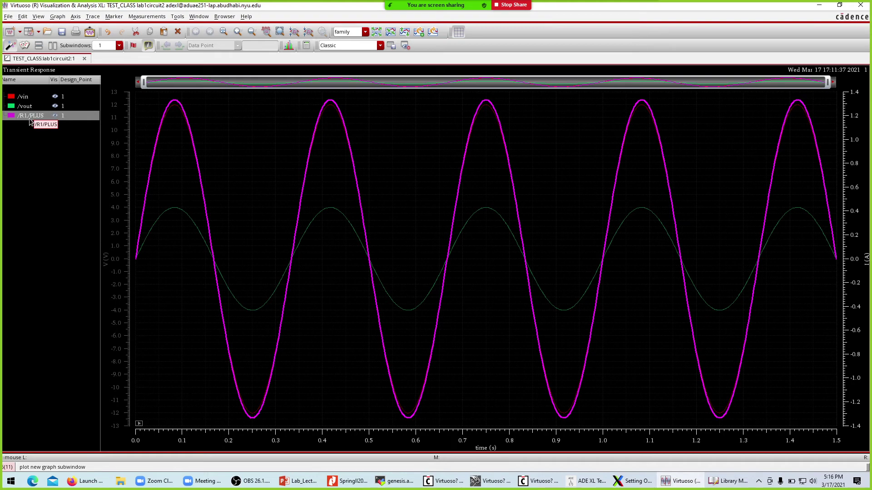
Hide the /R1/PLUS, /vout and /vin waveforms.
{"action": "left_click", "coordinate": [55, 116]}
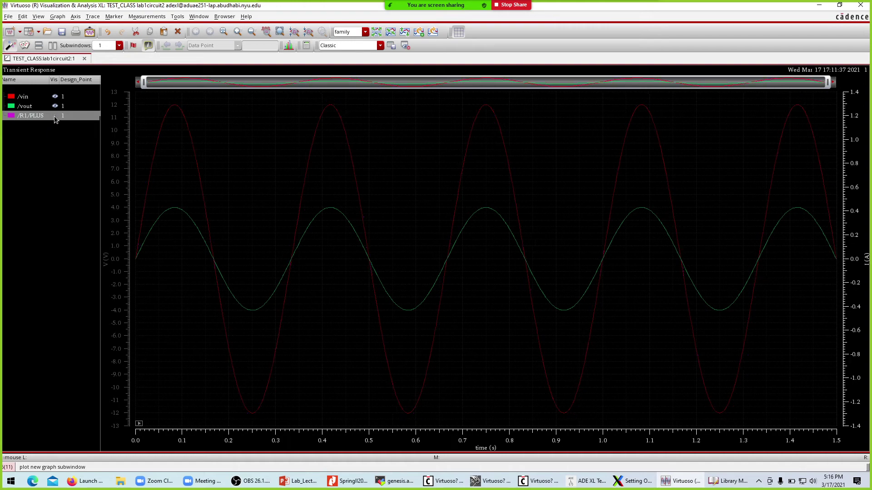
{"action": "right_click", "coordinate": [55, 119]}
{"action": "left_click", "coordinate": [47, 140]}
{"action": "left_click", "coordinate": [54, 107]}
{"action": "right_click", "coordinate": [54, 109]}
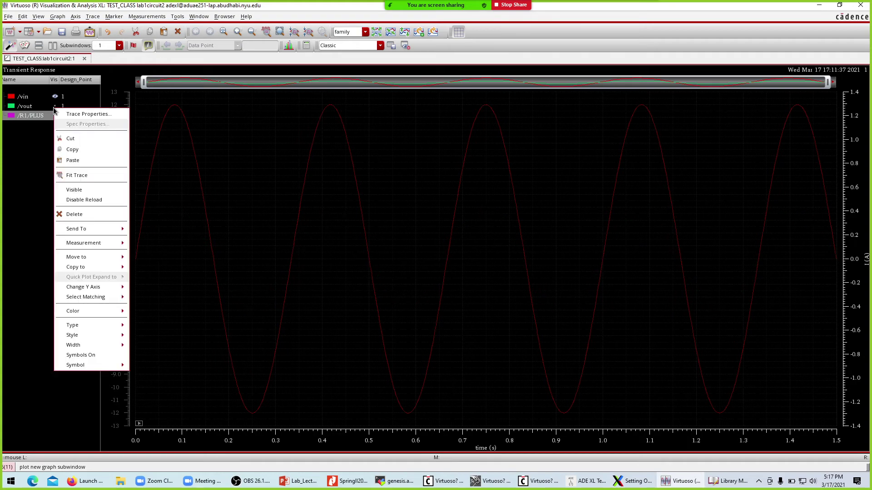
{"action": "left_click", "coordinate": [55, 100]}
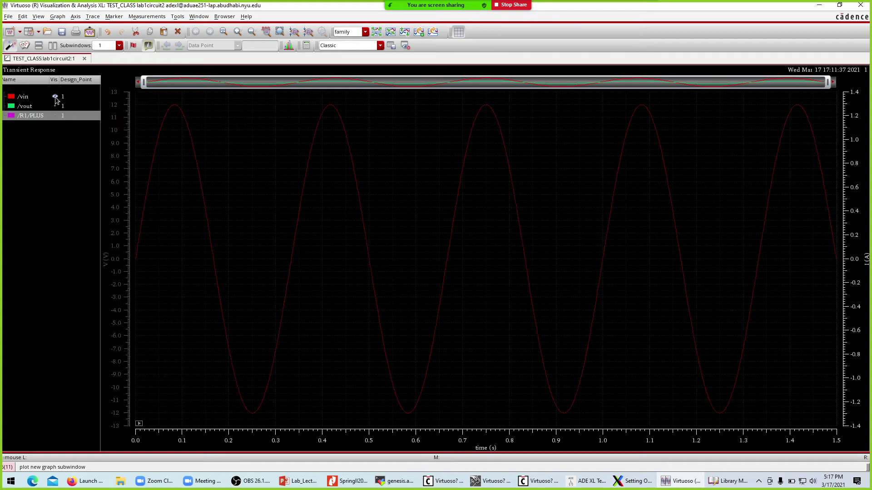
{"action": "left_click", "coordinate": [55, 99]}
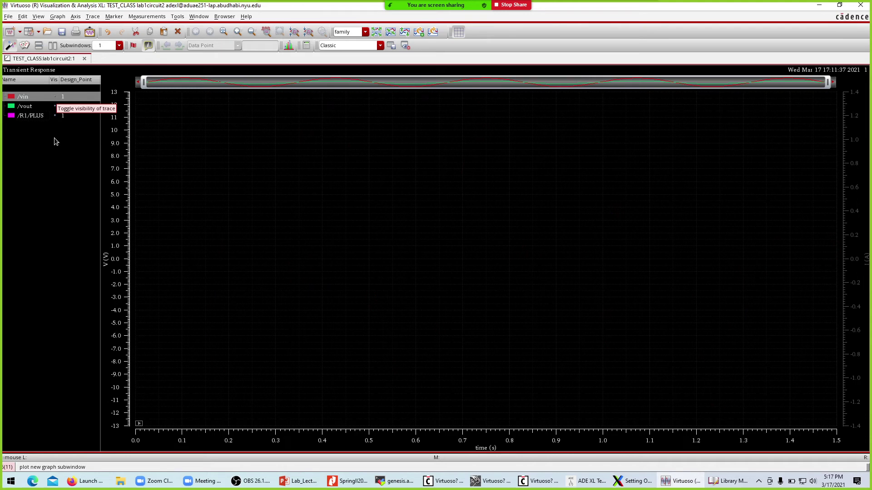
Show /vout and /vin again and narrow the time range to about 0–772 ms.
{"action": "left_click", "coordinate": [52, 109]}
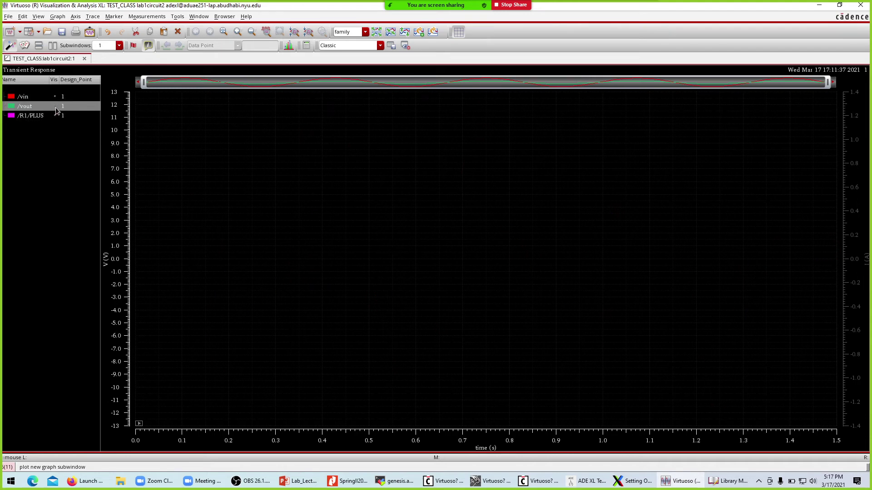
{"action": "left_click", "coordinate": [55, 108]}
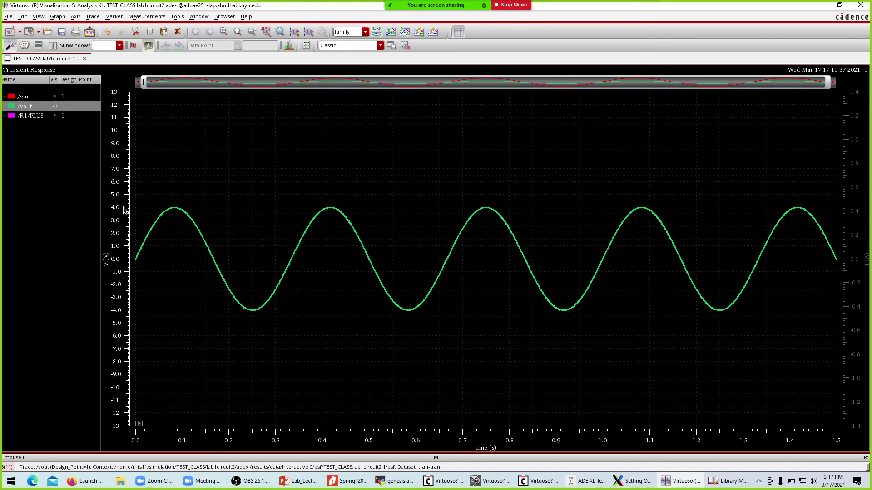
{"action": "mouse_move", "coordinate": [167, 213]}
{"action": "left_click", "coordinate": [311, 485]}
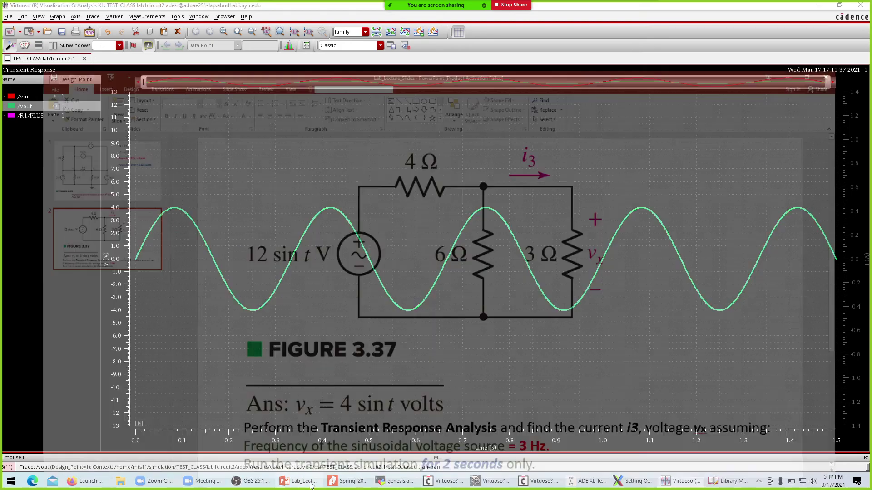
{"action": "left_click", "coordinate": [311, 485]}
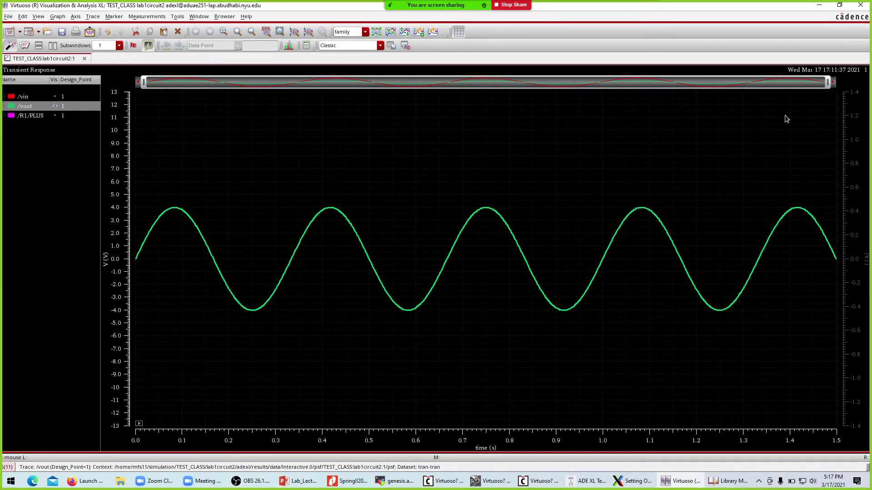
{"action": "left_click", "coordinate": [24, 97]}
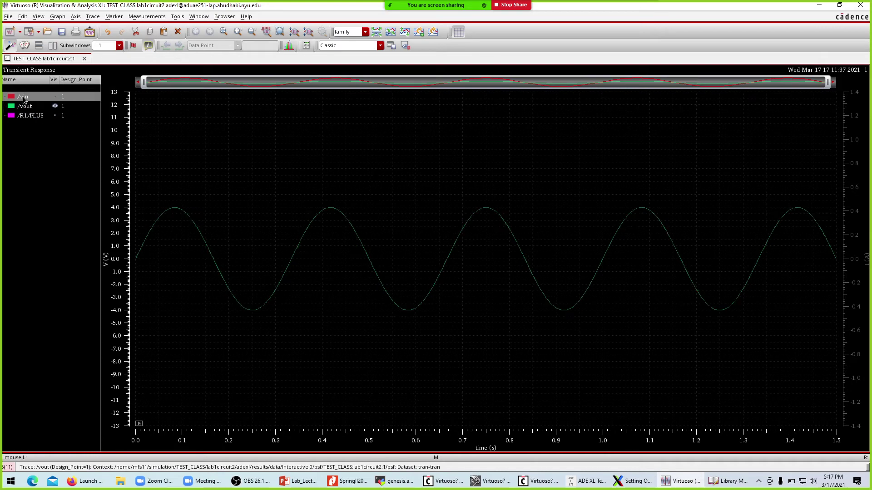
{"action": "left_click", "coordinate": [58, 98]}
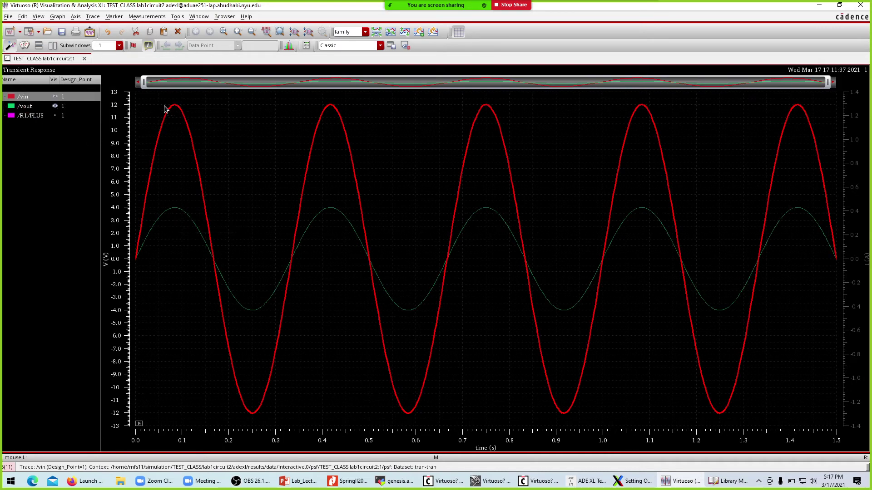
{"action": "mouse_move", "coordinate": [169, 110]}
{"action": "left_click_drag", "start_coordinate": [827, 83], "coordinate": [325, 94]}
Adjust the time scroll bar to show roughly 68–400 ms around the /vin and /vout negative peak.
{"action": "left_click_drag", "start_coordinate": [138, 83], "coordinate": [198, 94]}
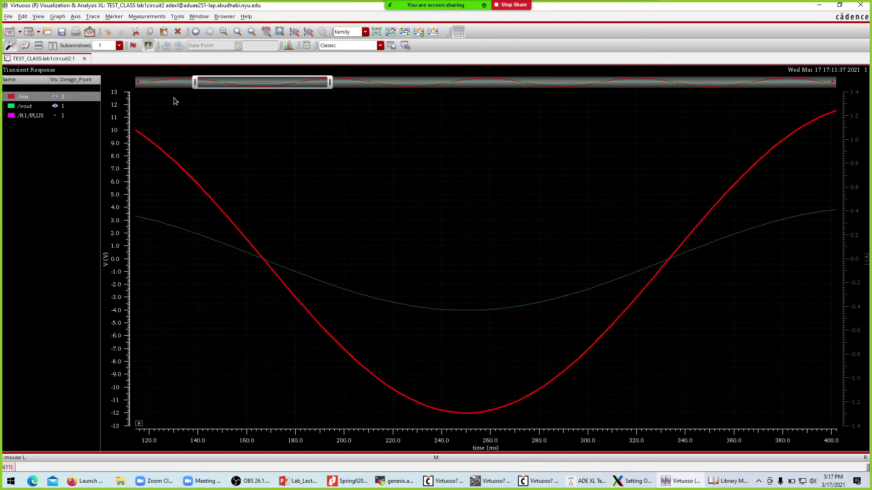
{"action": "left_click", "coordinate": [195, 85]}
{"action": "mouse_move", "coordinate": [195, 85]}
{"action": "left_mouse_down"}
{"action": "mouse_move", "coordinate": [181, 109]}
{"action": "mouse_move", "coordinate": [196, 93]}
{"action": "left_mouse_up"}
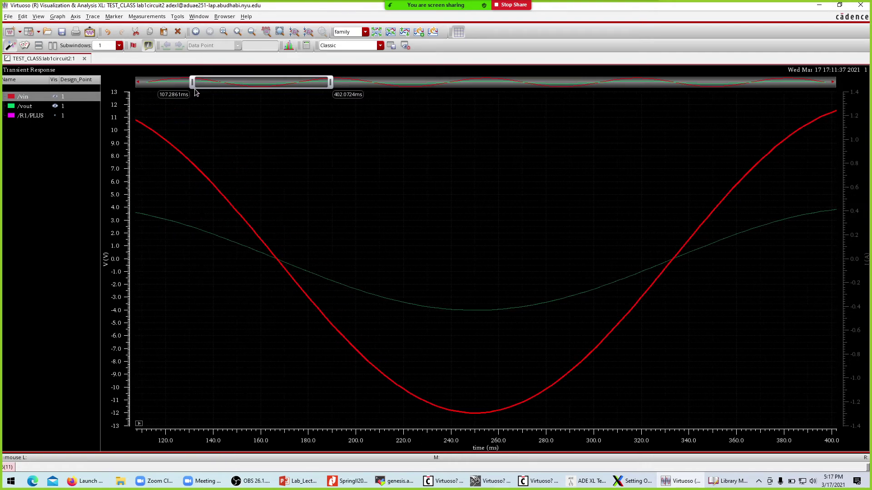
{"action": "left_click_drag", "start_coordinate": [196, 92], "coordinate": [178, 91]}
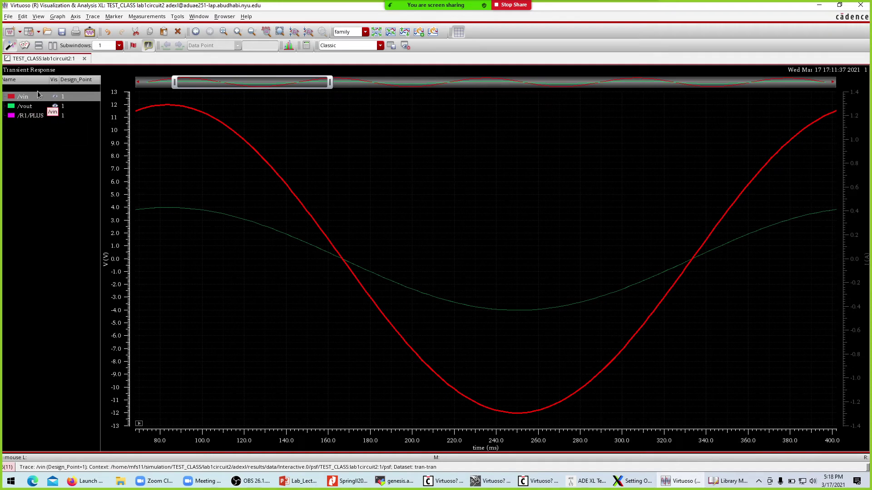
{"action": "left_click", "coordinate": [57, 17]}
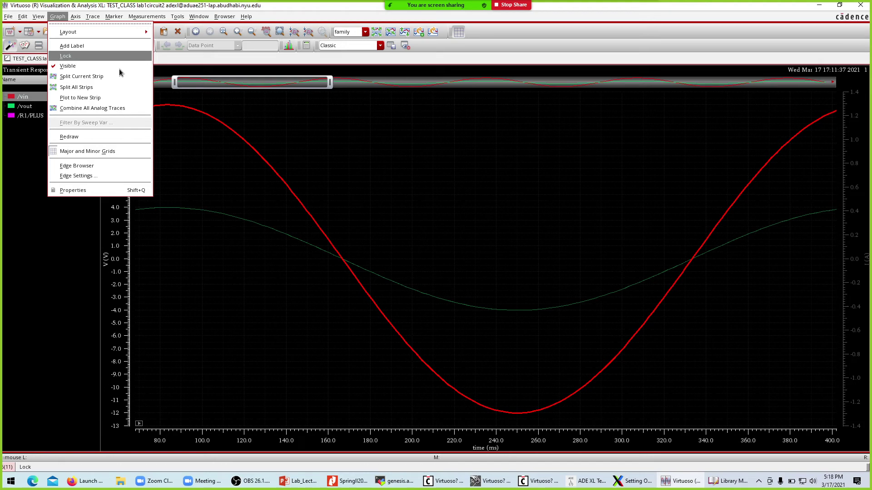
{"action": "left_click", "coordinate": [275, 136]}
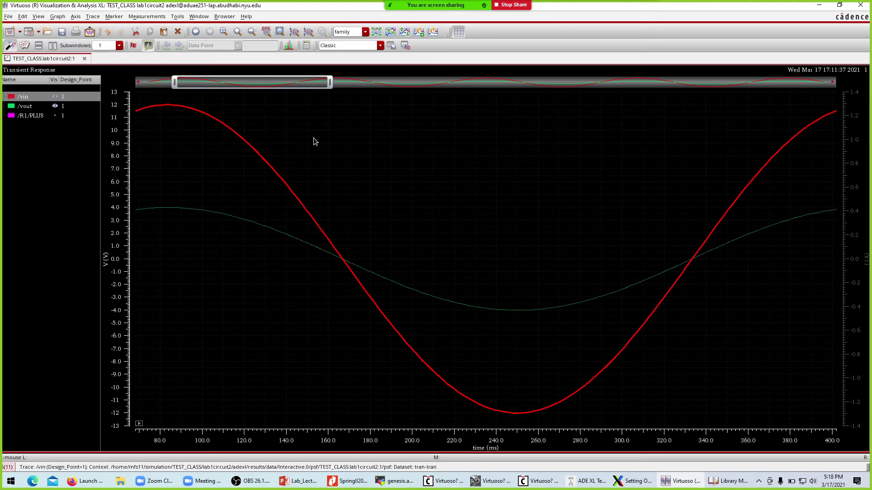
Open Save Image and browse to the /home/mfs11/Advcicuitspics folder, starting from scheme1.png.
{"action": "left_click", "coordinate": [90, 32]}
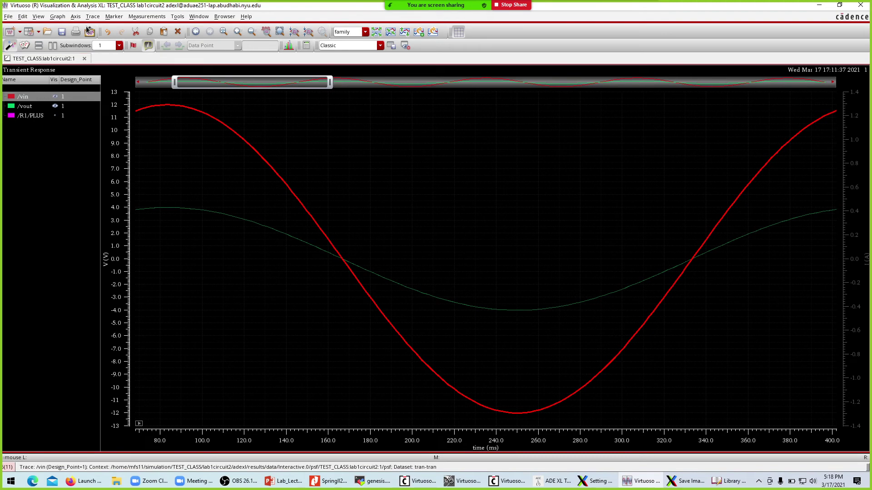
{"action": "left_click", "coordinate": [730, 481]}
{"action": "left_click", "coordinate": [686, 481]}
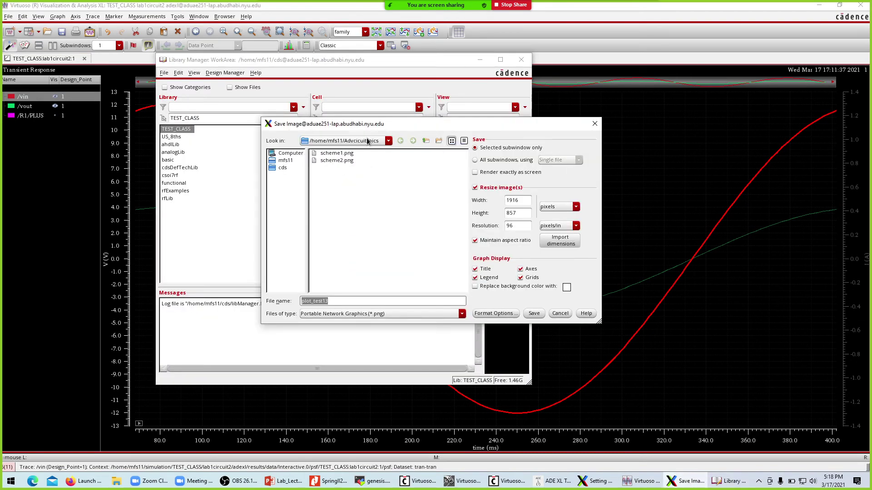
{"action": "left_click", "coordinate": [402, 124]}
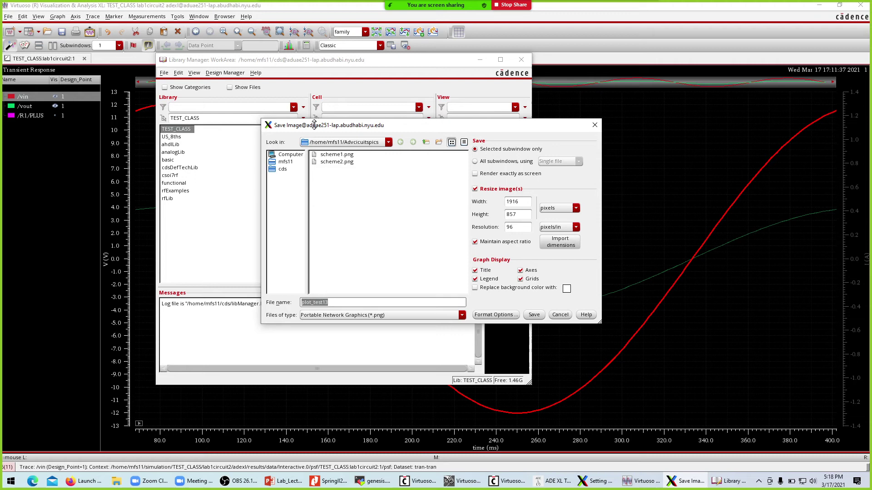
{"action": "left_click", "coordinate": [284, 163]}
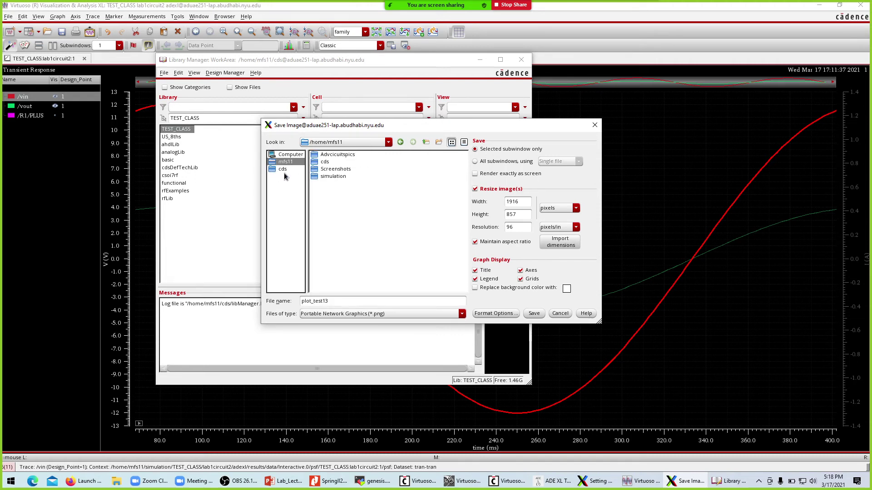
{"action": "double_click", "coordinate": [340, 155]}
{"action": "left_click", "coordinate": [343, 156]}
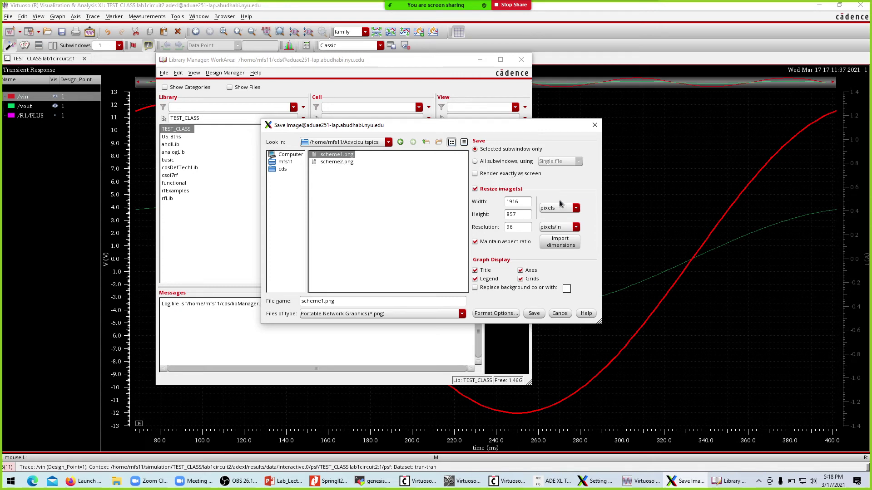
Check the background colour, name the file scheme1plot1.png and save the image.
{"action": "left_click", "coordinate": [558, 246]}
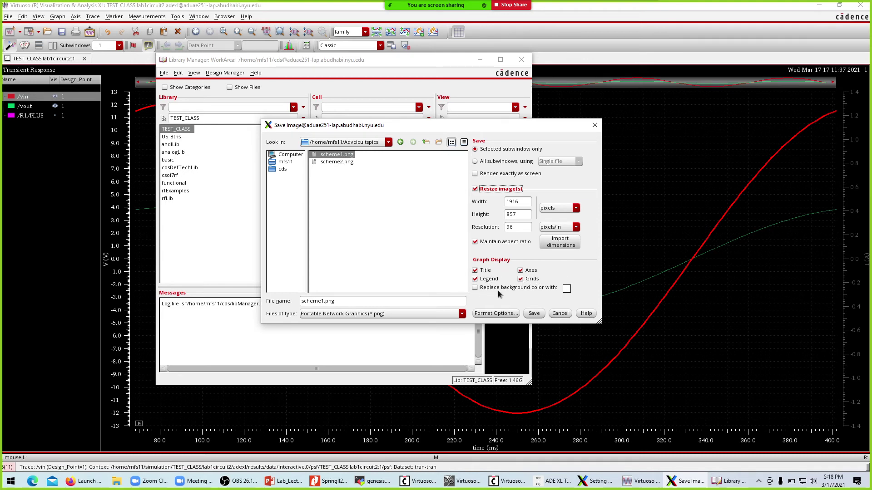
{"action": "left_click", "coordinate": [566, 289]}
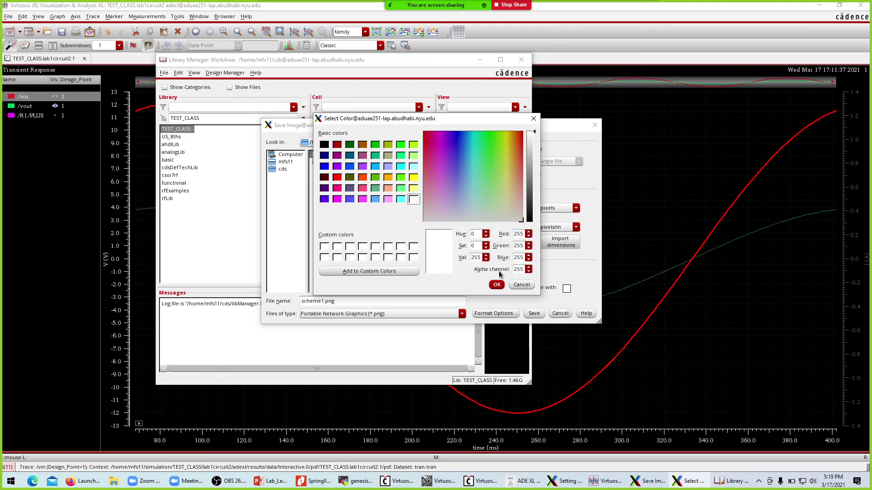
{"action": "left_click", "coordinate": [497, 286]}
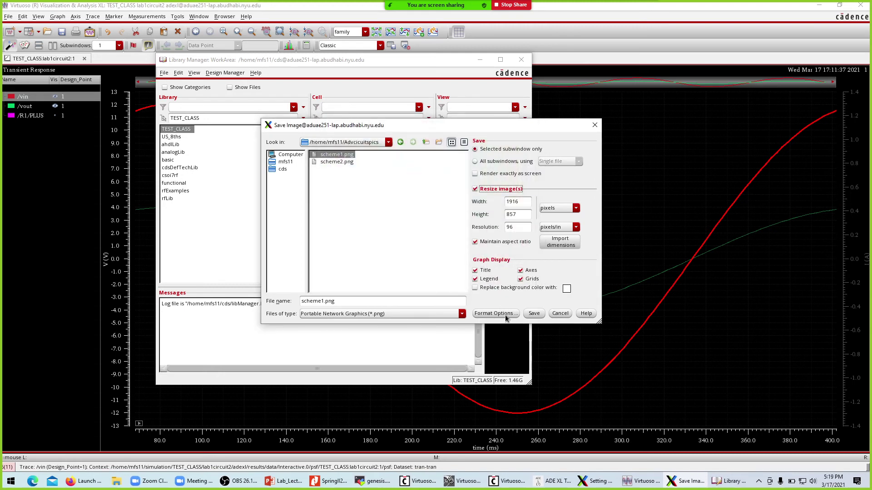
{"action": "left_click", "coordinate": [319, 301]}
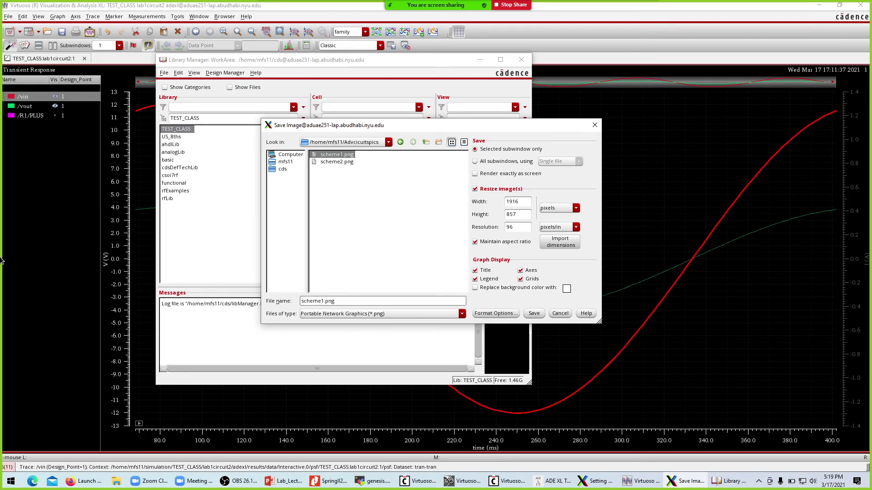
{"action": "type", "text": "plot1"}
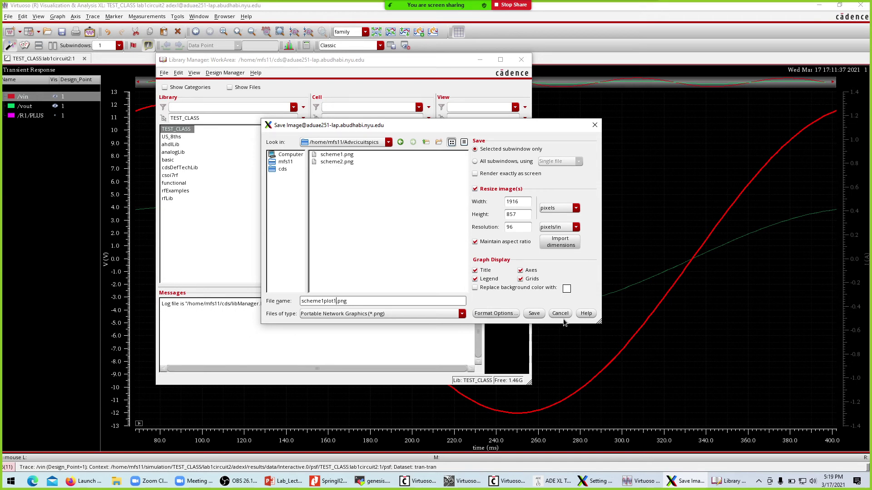
{"action": "left_click", "coordinate": [533, 314]}
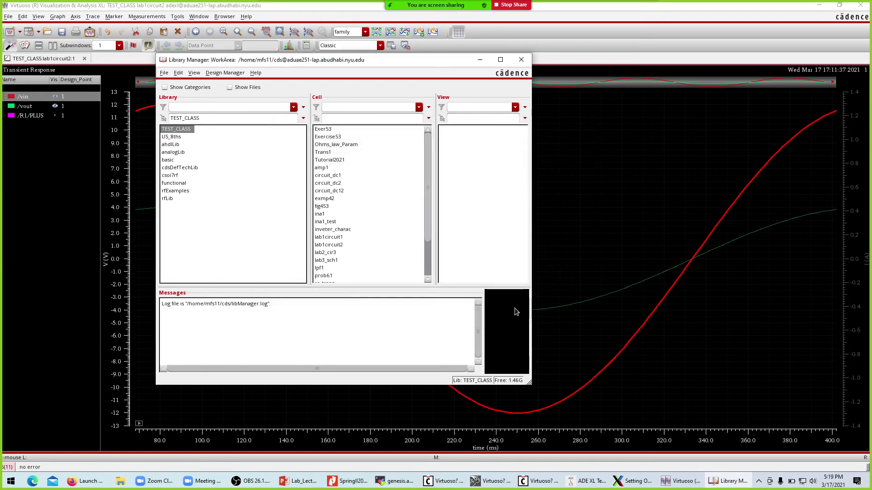
Download scheme1plot1.png through MobaXterm's SFTP browser to the Desktop, then show the desktop.
{"action": "left_click", "coordinate": [400, 481]}
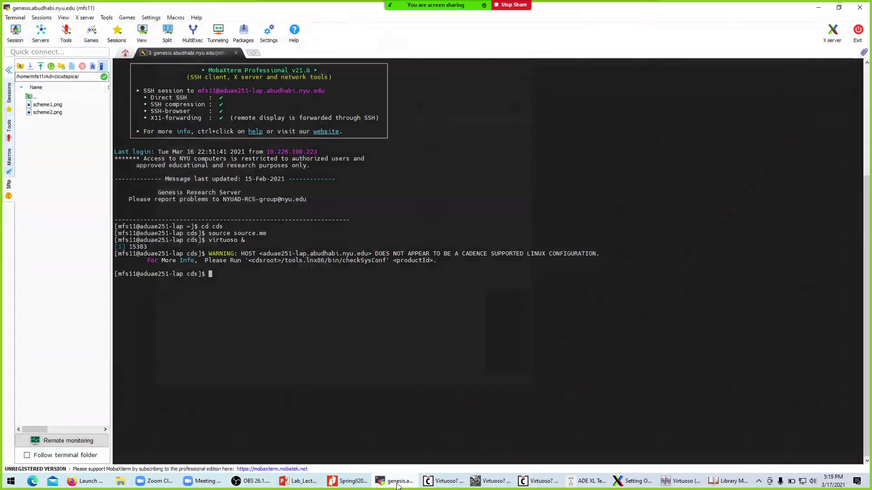
{"action": "left_click", "coordinate": [49, 64]}
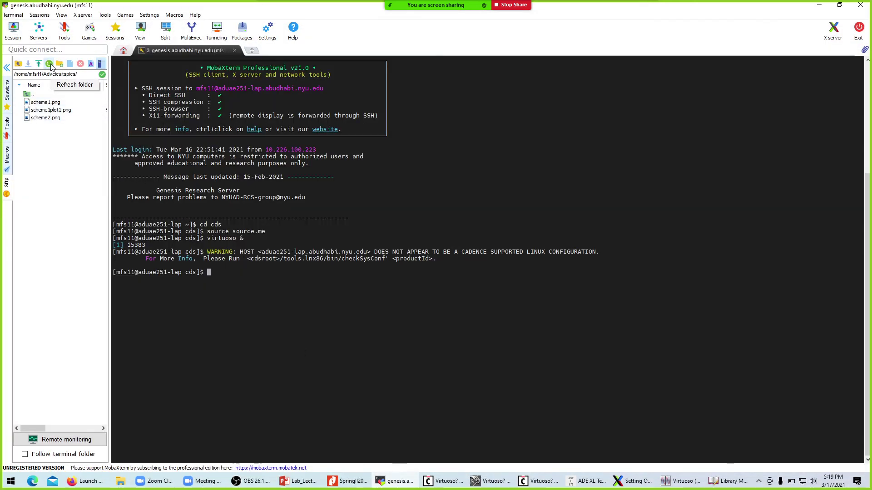
{"action": "right_click", "coordinate": [51, 112]}
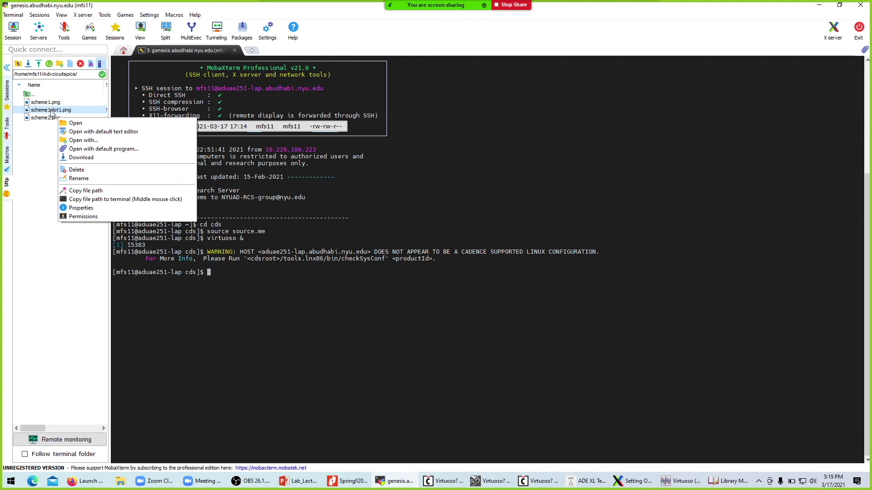
{"action": "left_click", "coordinate": [86, 157]}
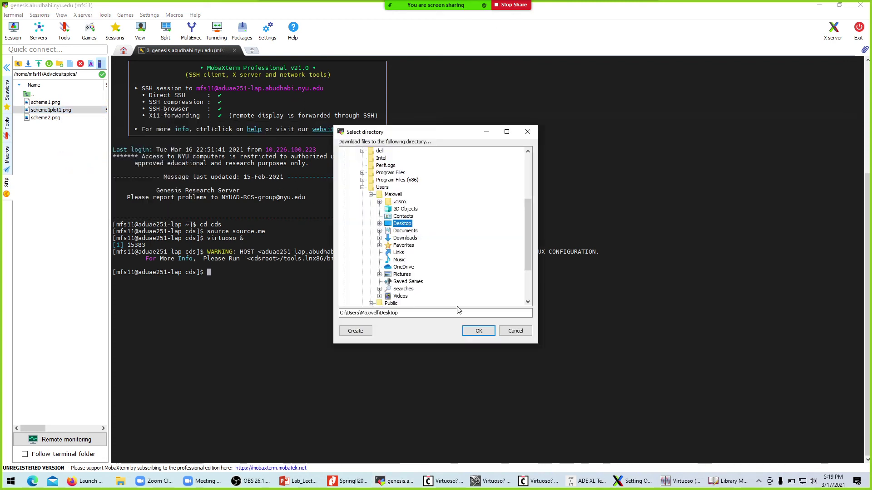
{"action": "left_click", "coordinate": [477, 331]}
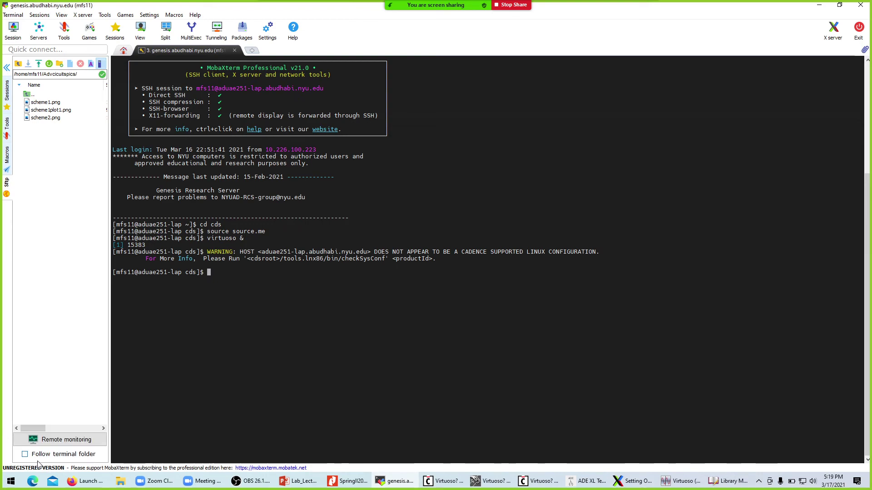
{"action": "key", "text": "super+d"}
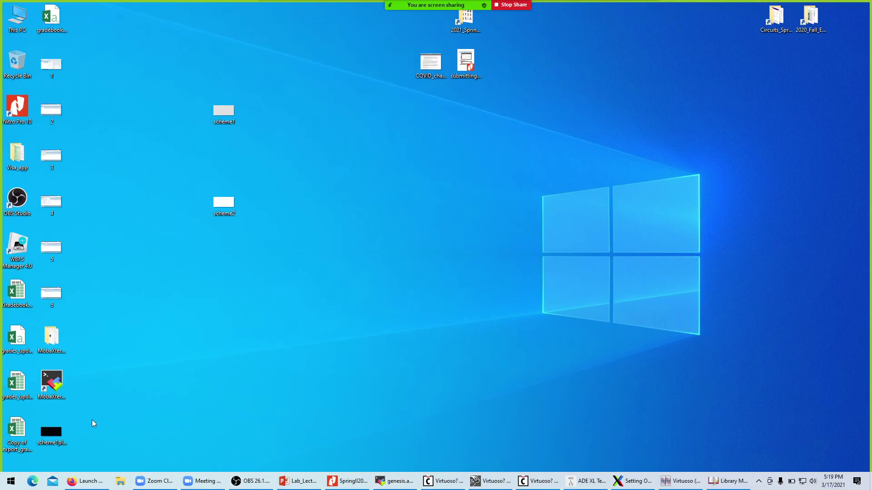
Move scheme1plot1.png beside the other scheme images and open it in Photos.
{"action": "left_click_drag", "start_coordinate": [57, 427], "coordinate": [132, 111]}
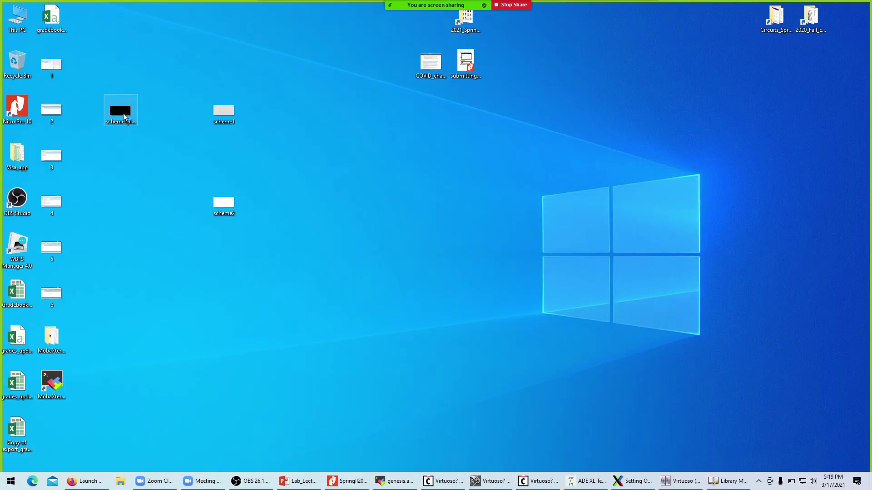
{"action": "double_click", "coordinate": [124, 117]}
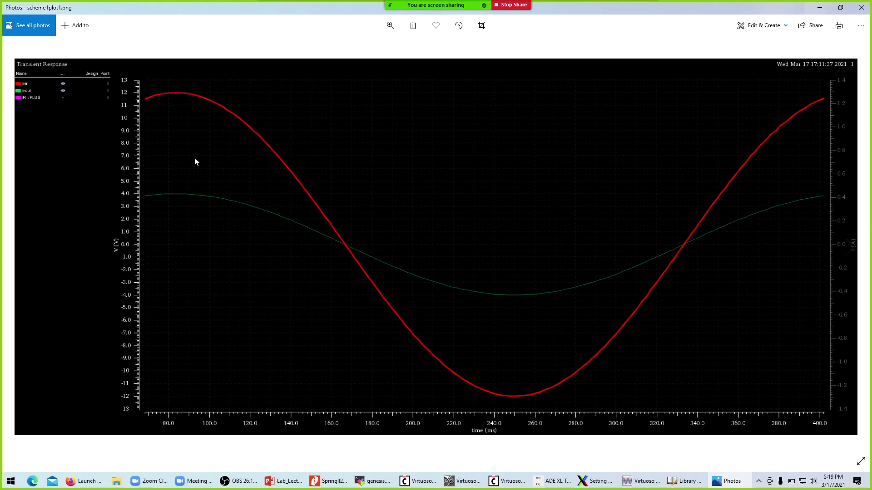
Zoom in and out on the exported plot's legend, then close Photos.
{"action": "scroll", "coordinate": [74, 93], "scroll_direction": "up", "scroll_amount": 2}
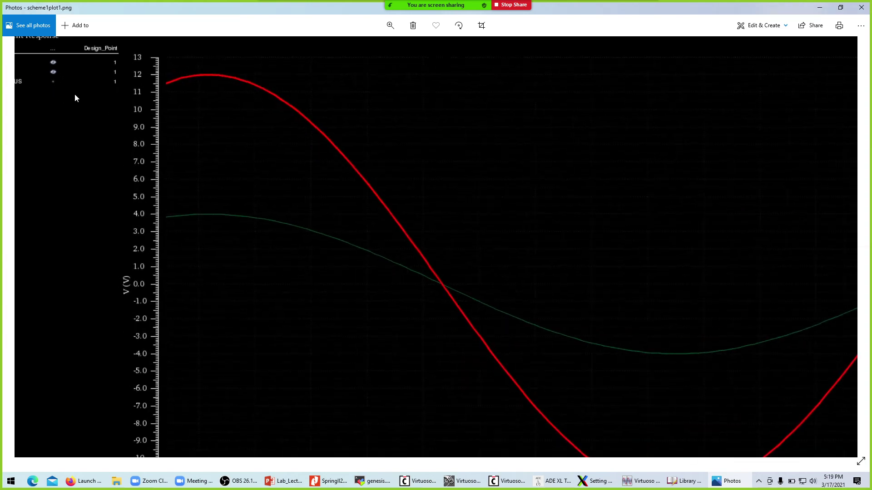
{"action": "scroll", "coordinate": [74, 93], "scroll_direction": "down", "scroll_amount": 2}
{"action": "scroll", "coordinate": [81, 105], "scroll_direction": "up", "scroll_amount": 3}
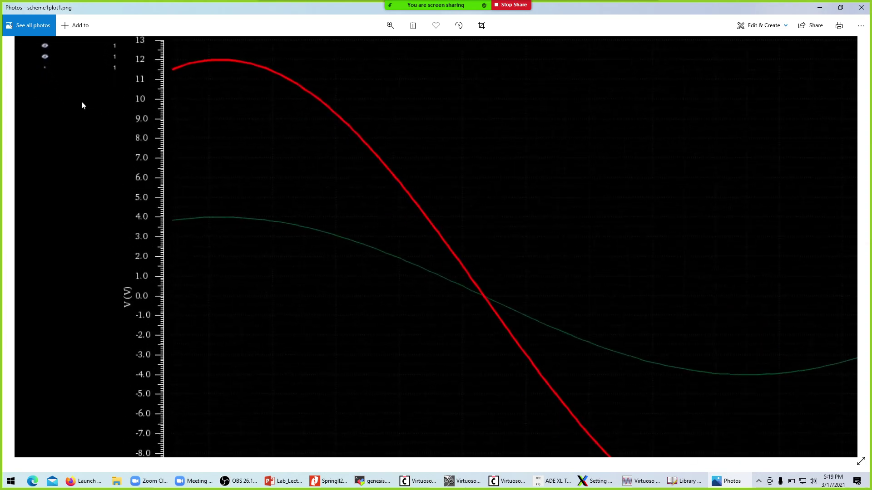
{"action": "scroll", "coordinate": [266, 137], "scroll_direction": "down", "scroll_amount": 3}
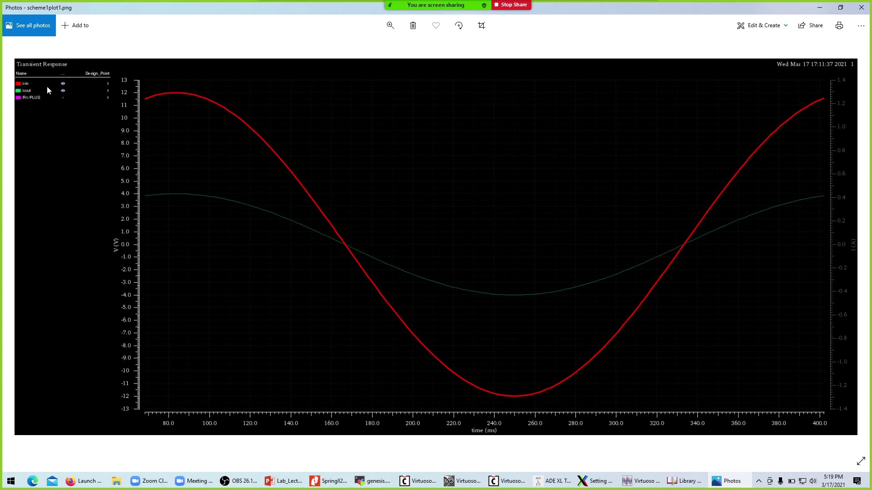
{"action": "scroll", "coordinate": [47, 86], "scroll_direction": "up", "scroll_amount": 2, "text": "ctrl"}
{"action": "scroll", "coordinate": [114, 131], "scroll_direction": "down", "scroll_amount": 3, "text": "ctrl"}
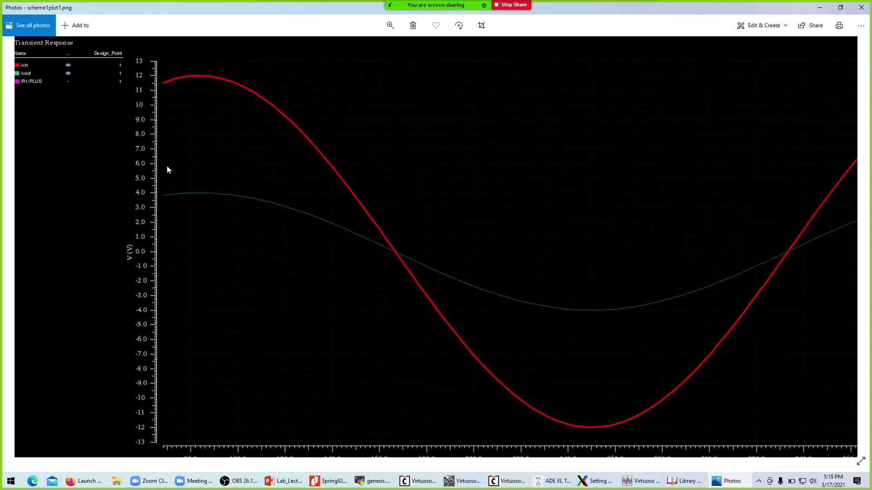
{"action": "left_click", "coordinate": [852, 8]}
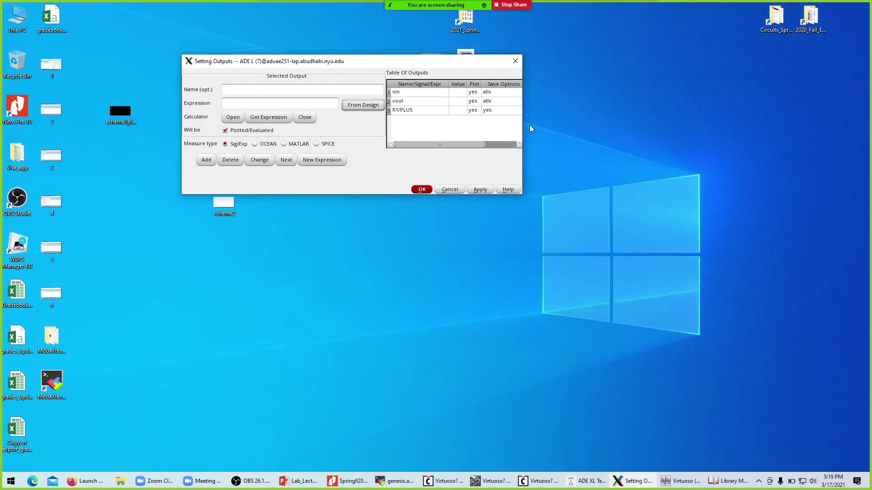
Close the Setting Outputs dialog and switch between the waveform viewer, ADE XL and lab1circuit1 schematic.
{"action": "left_click", "coordinate": [515, 61]}
{"action": "left_click", "coordinate": [668, 479]}
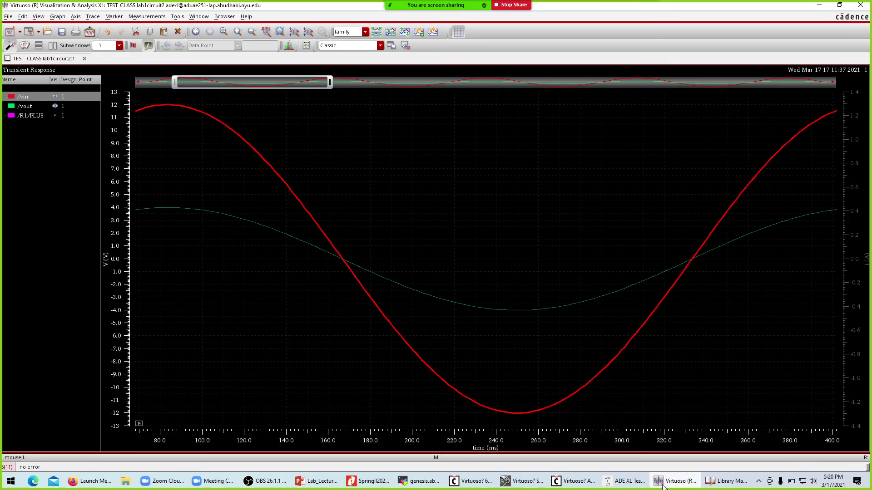
{"action": "left_click", "coordinate": [575, 482]}
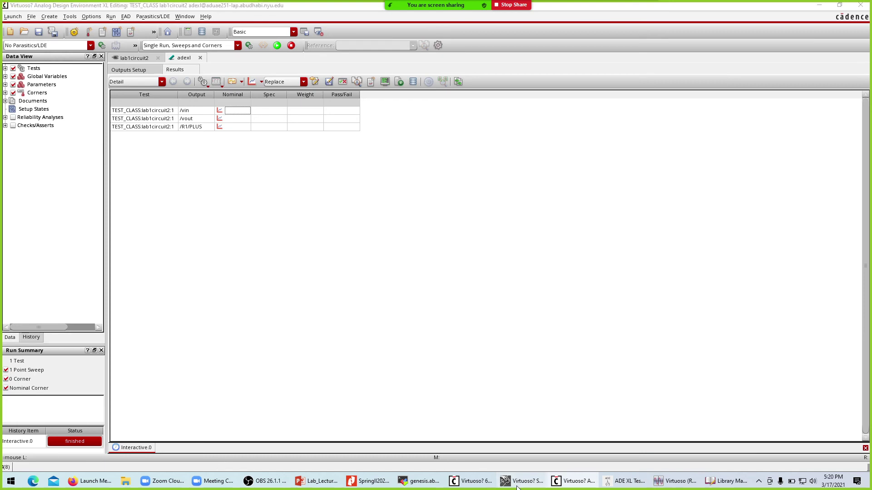
{"action": "left_click", "coordinate": [518, 485]}
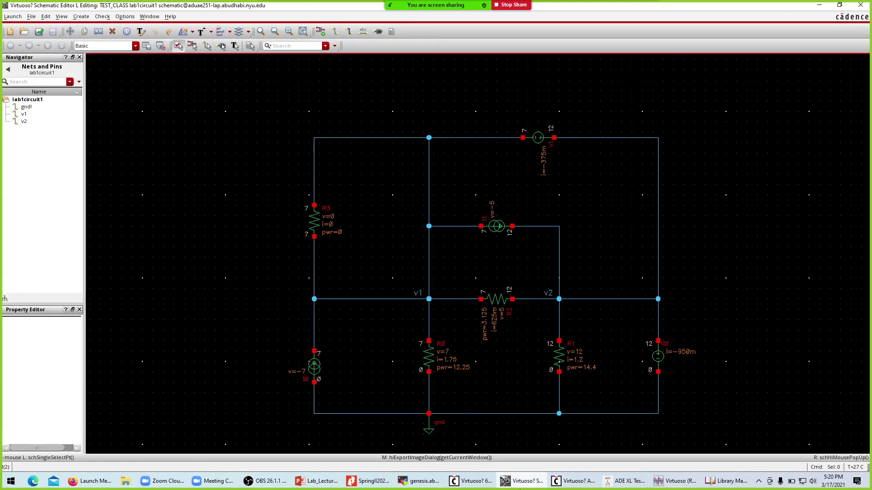
{"action": "left_click", "coordinate": [569, 484]}
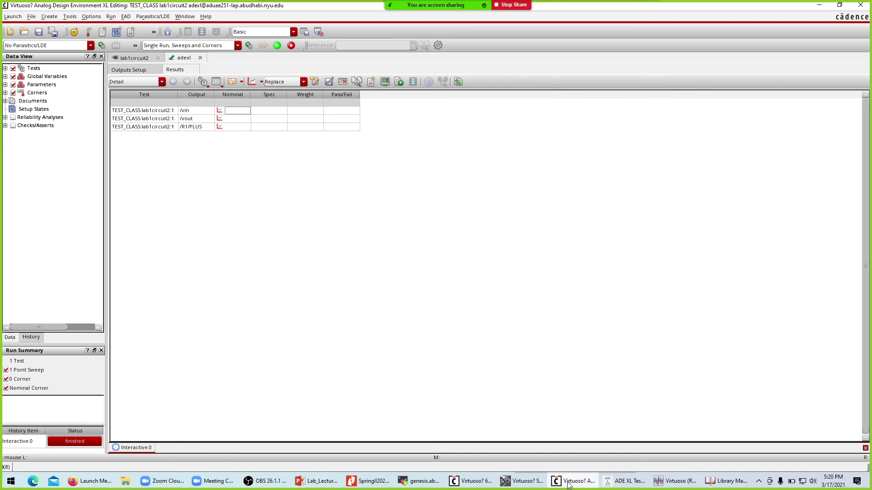
Cycle through the waveform viewer, Library Manager and log windows, ending on the schematic editor.
{"action": "left_click", "coordinate": [677, 483]}
{"action": "left_click", "coordinate": [726, 483]}
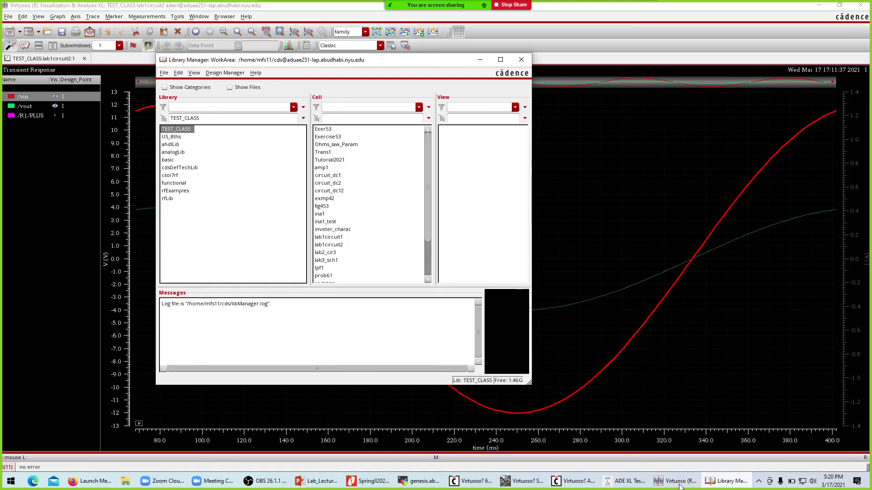
{"action": "left_click", "coordinate": [680, 485]}
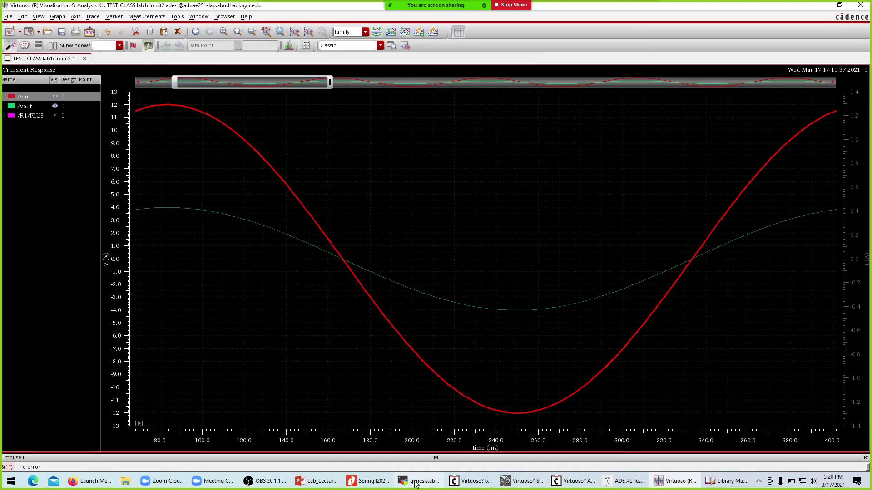
{"action": "left_click", "coordinate": [475, 483]}
{"action": "left_click", "coordinate": [521, 484]}
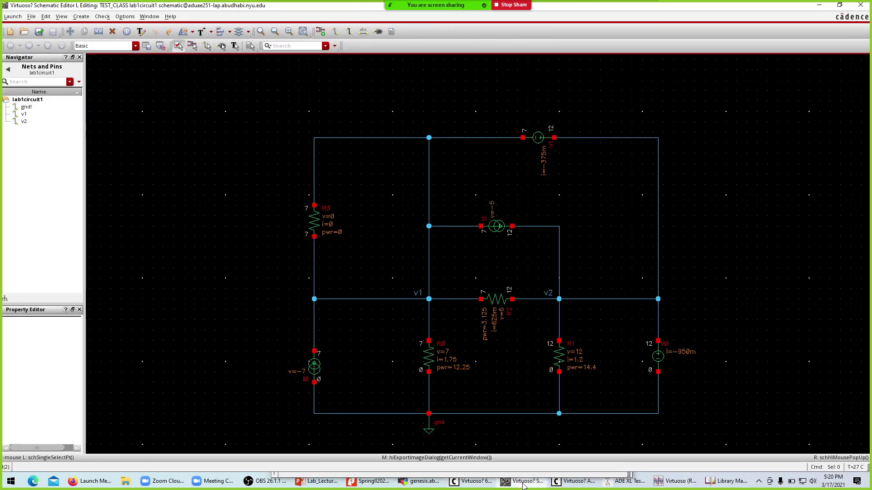
{"action": "mouse_move", "coordinate": [563, 483]}
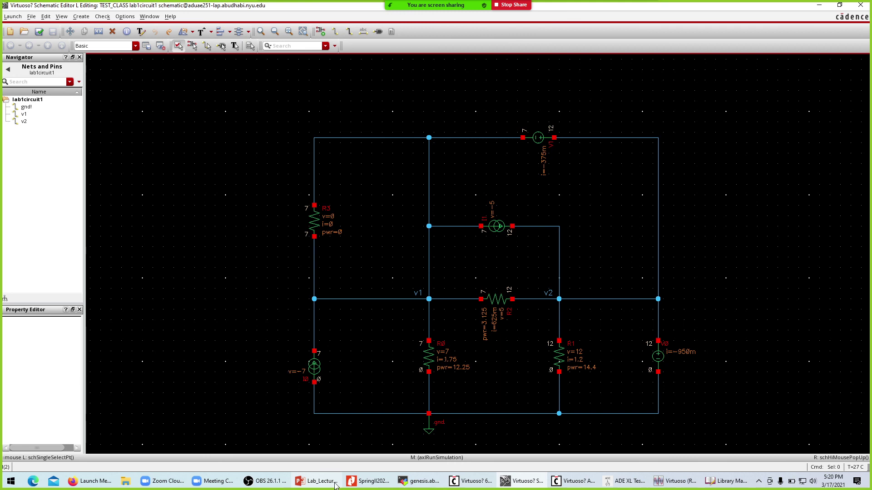
{"action": "left_click", "coordinate": [473, 481]}
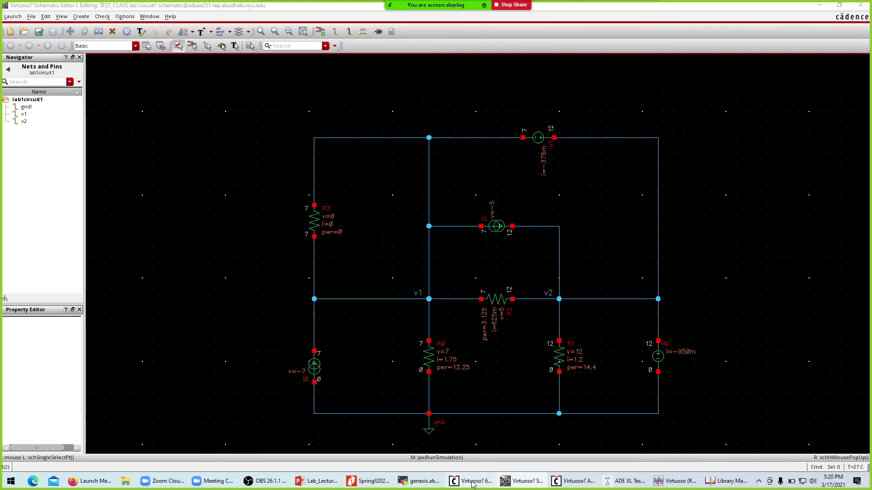
{"action": "left_click", "coordinate": [525, 479]}
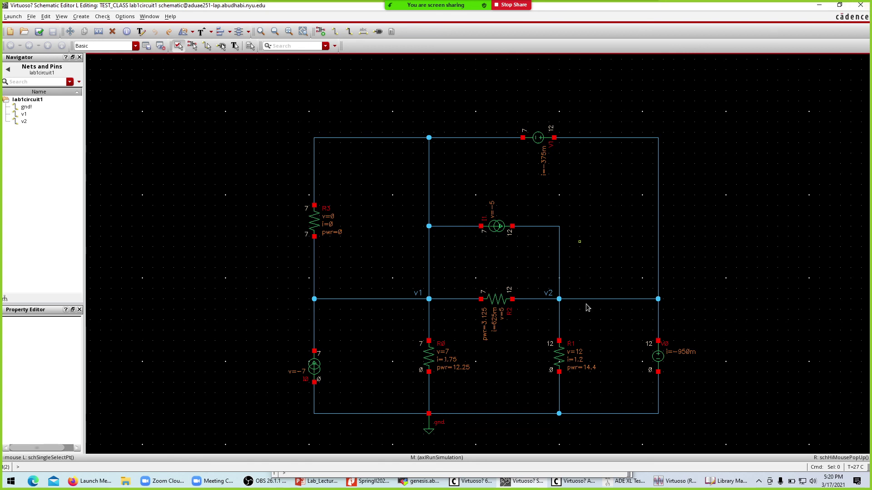
Bring up and close the ADE XL Test Editor, then show the lab1circuit2 schematic tab.
{"action": "left_click", "coordinate": [627, 481]}
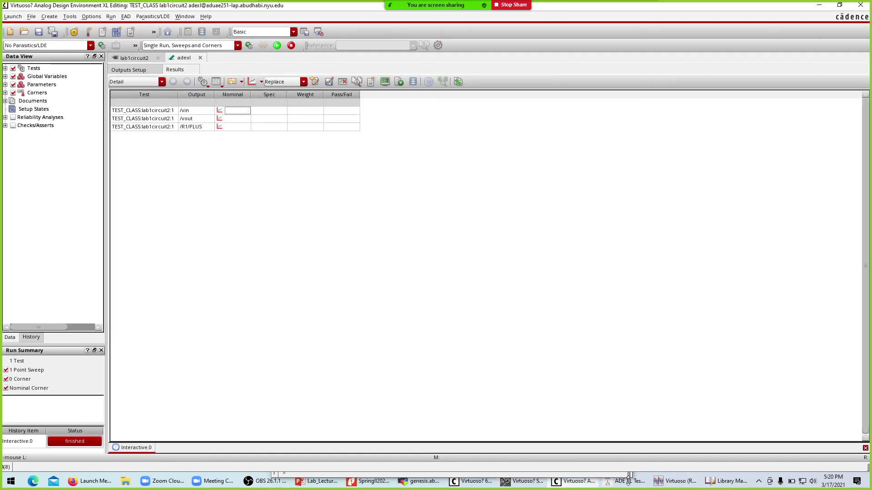
{"action": "left_click", "coordinate": [631, 486]}
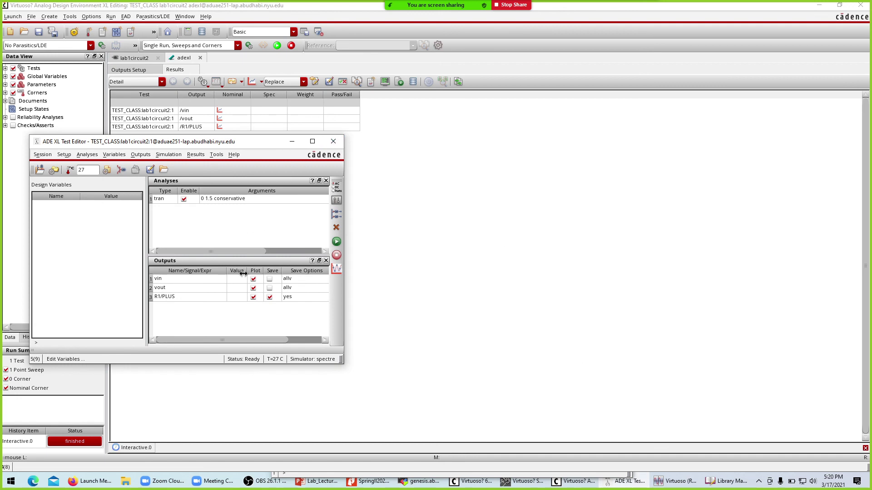
{"action": "left_click", "coordinate": [331, 142]}
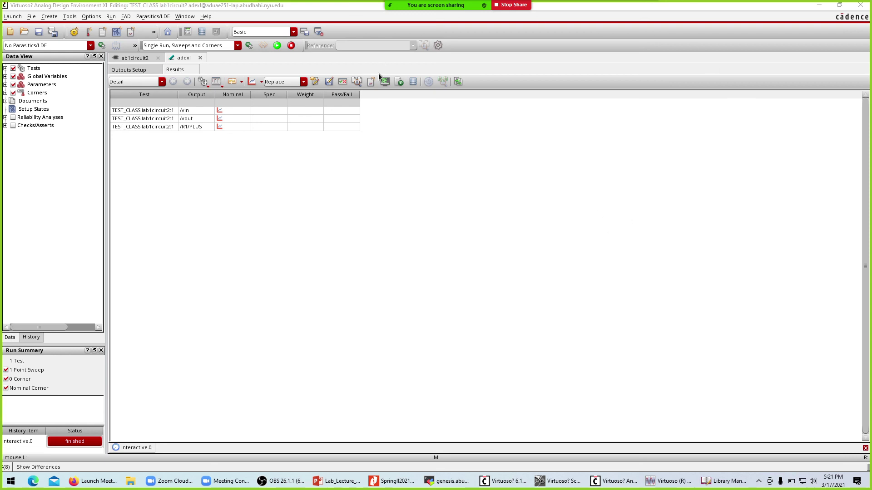
{"action": "left_click", "coordinate": [131, 59]}
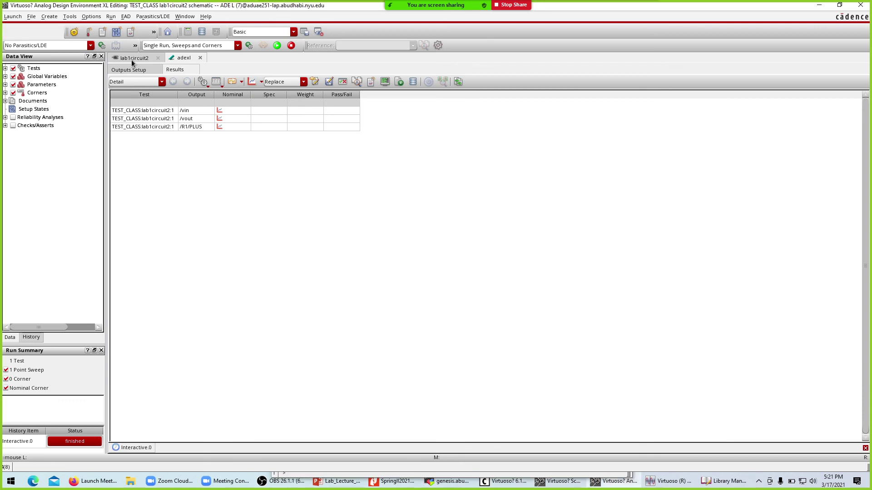